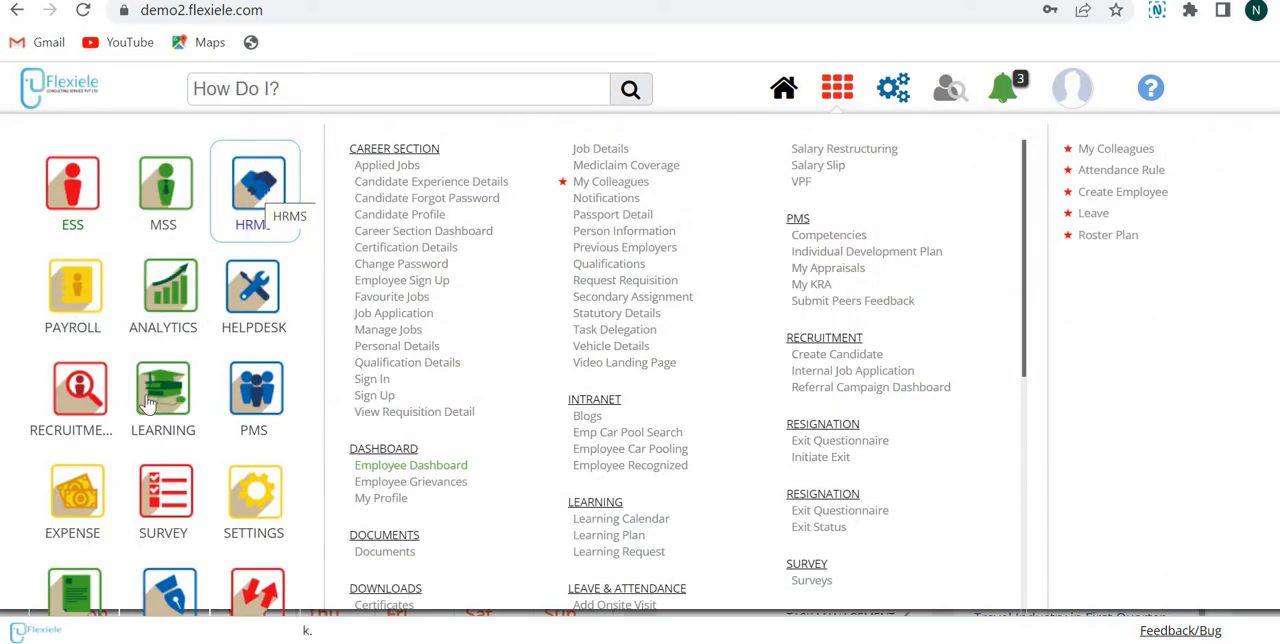
Step: Open the Requisition Request Form from the MSS module
{"action": "mouse_move", "coordinate": [88, 400]}
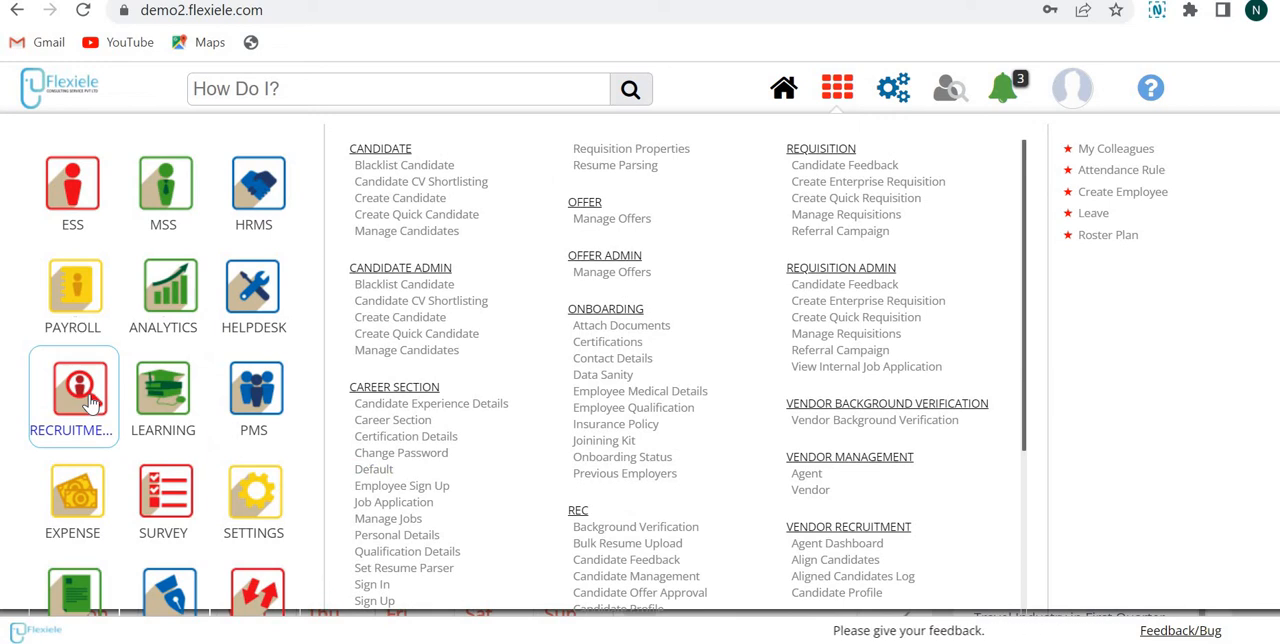
{"action": "left_click", "coordinate": [176, 192]}
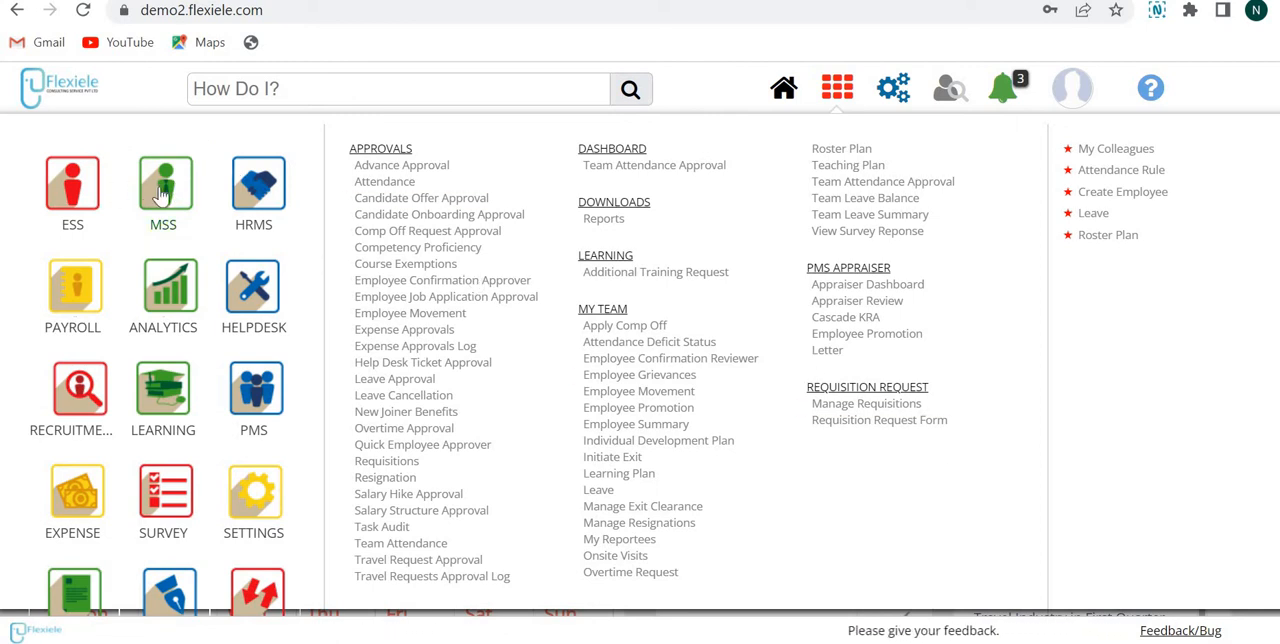
{"action": "left_click", "coordinate": [870, 425]}
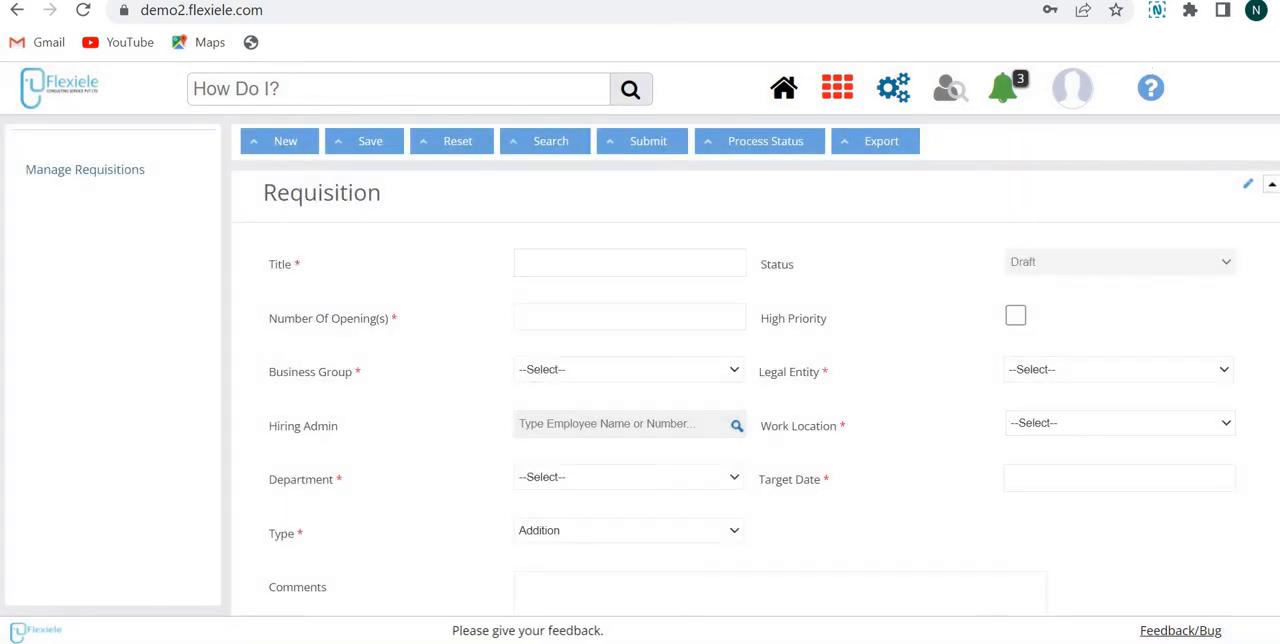
Step: Enter "Software engineer" as the requisition title and go to the number of openings
{"action": "scroll", "coordinate": [755, 392], "scroll_direction": "down", "scroll_amount": 9}
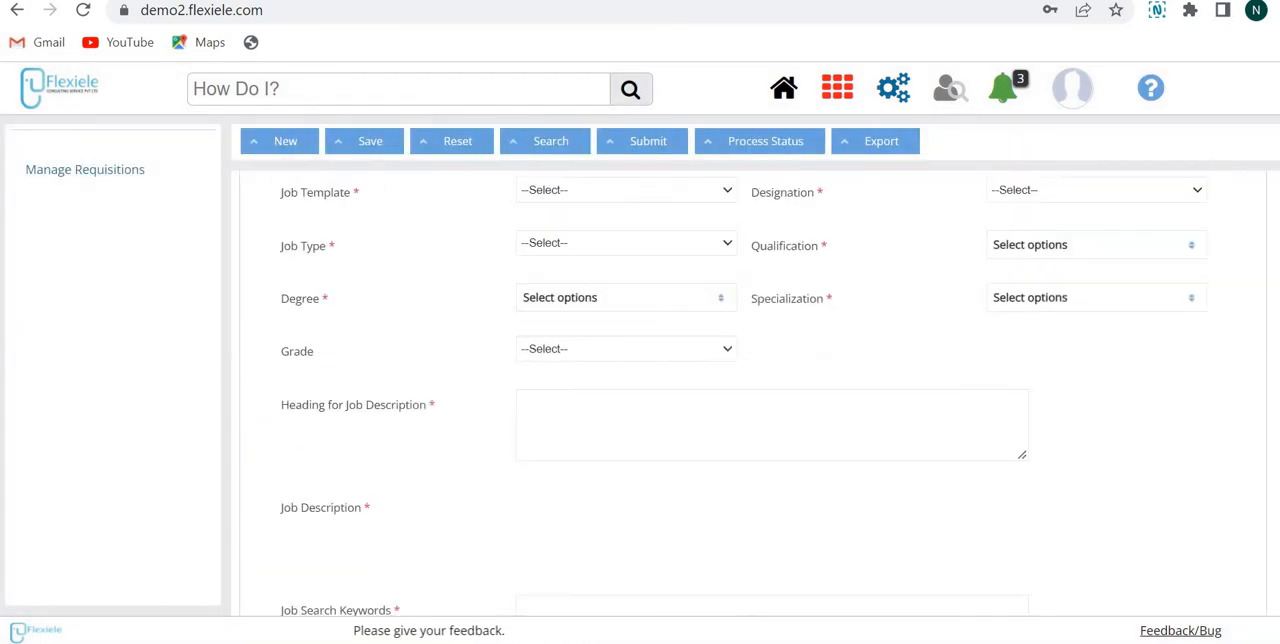
{"action": "scroll", "coordinate": [755, 392], "scroll_direction": "up", "scroll_amount": 7}
{"action": "scroll", "coordinate": [755, 392], "scroll_direction": "up", "scroll_amount": 2}
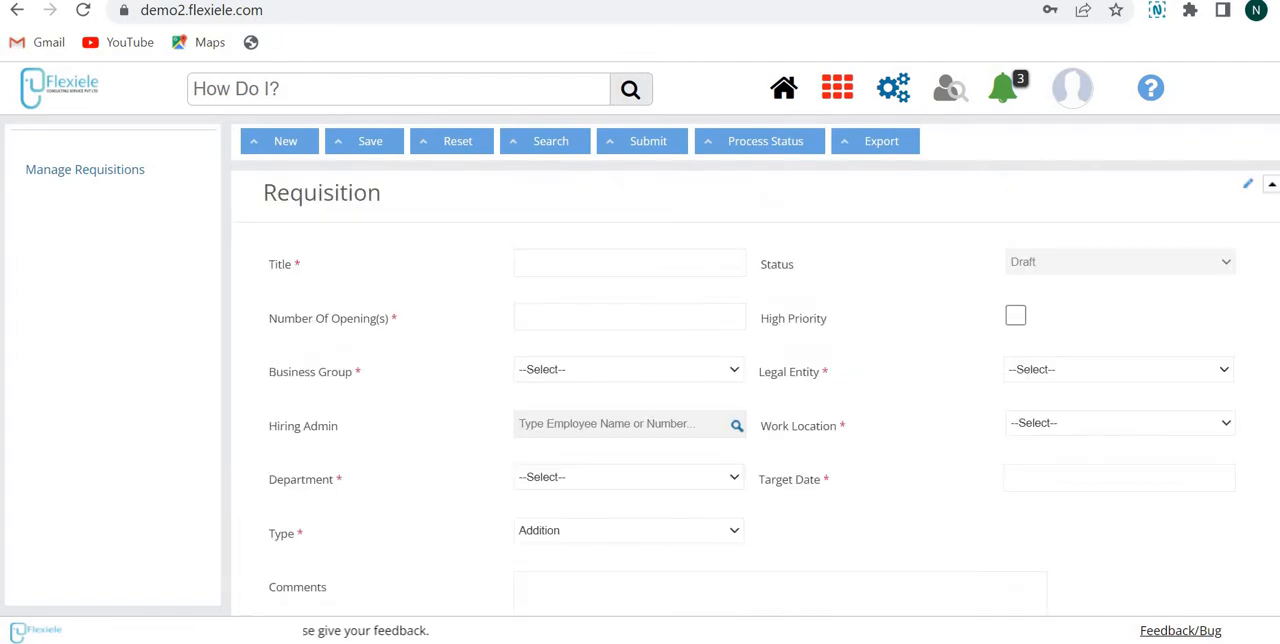
{"action": "left_click", "coordinate": [674, 257]}
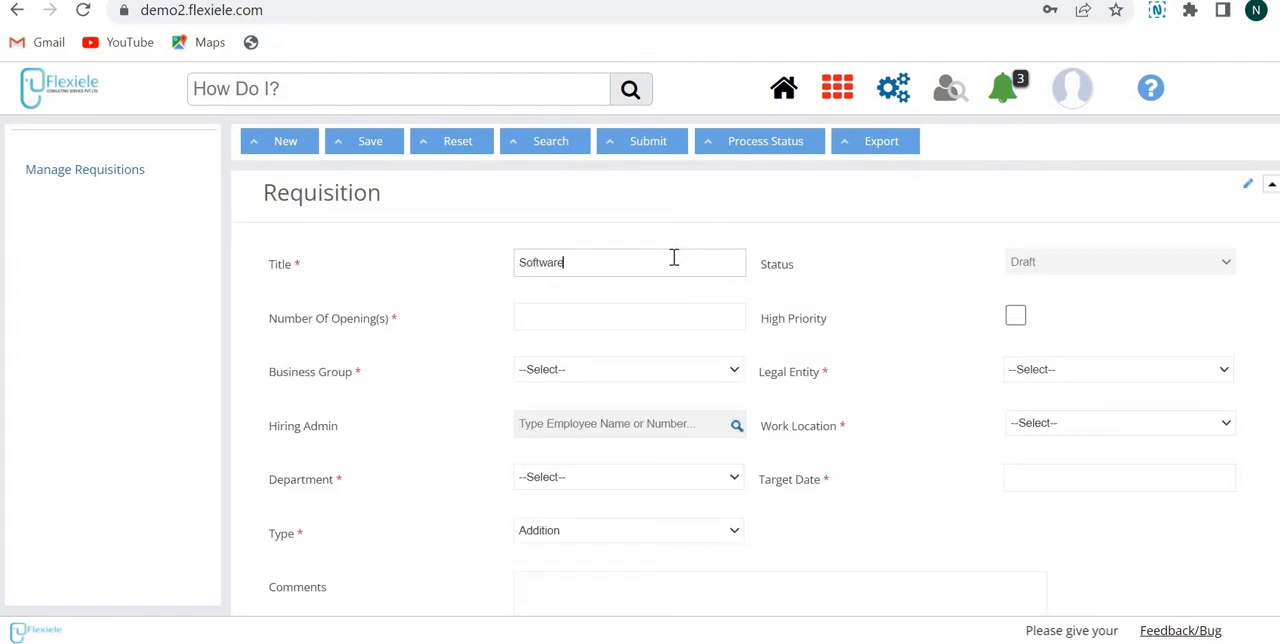
{"action": "type", "text": "Software engineer"}
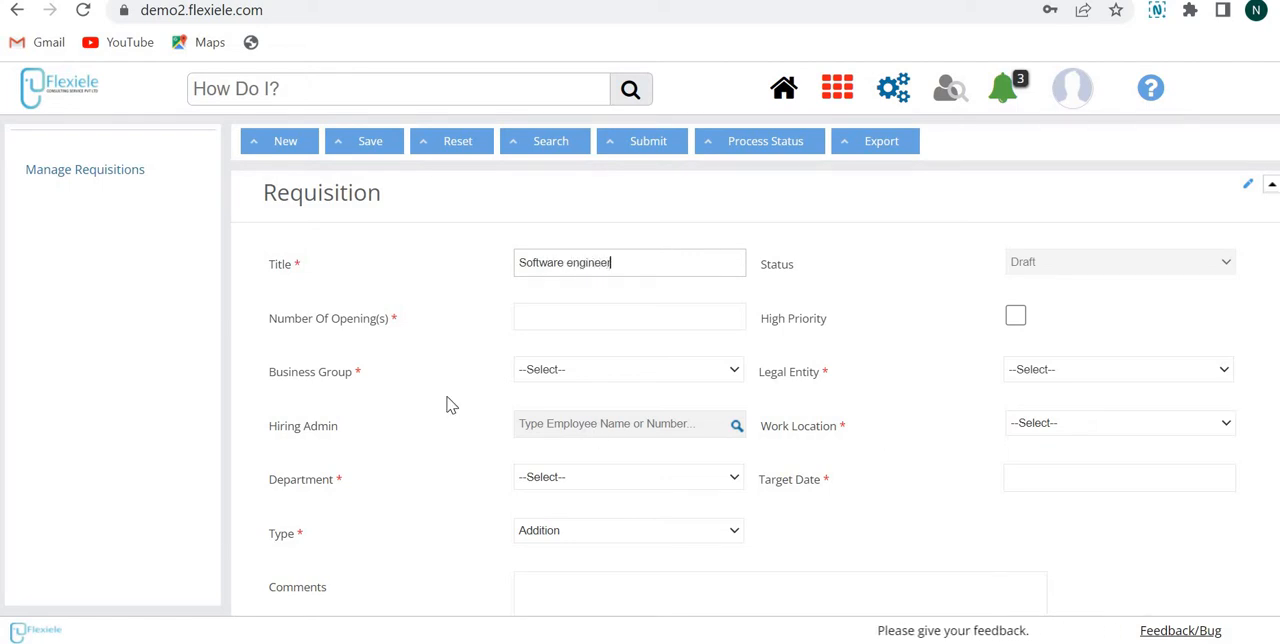
{"action": "left_click", "coordinate": [560, 327]}
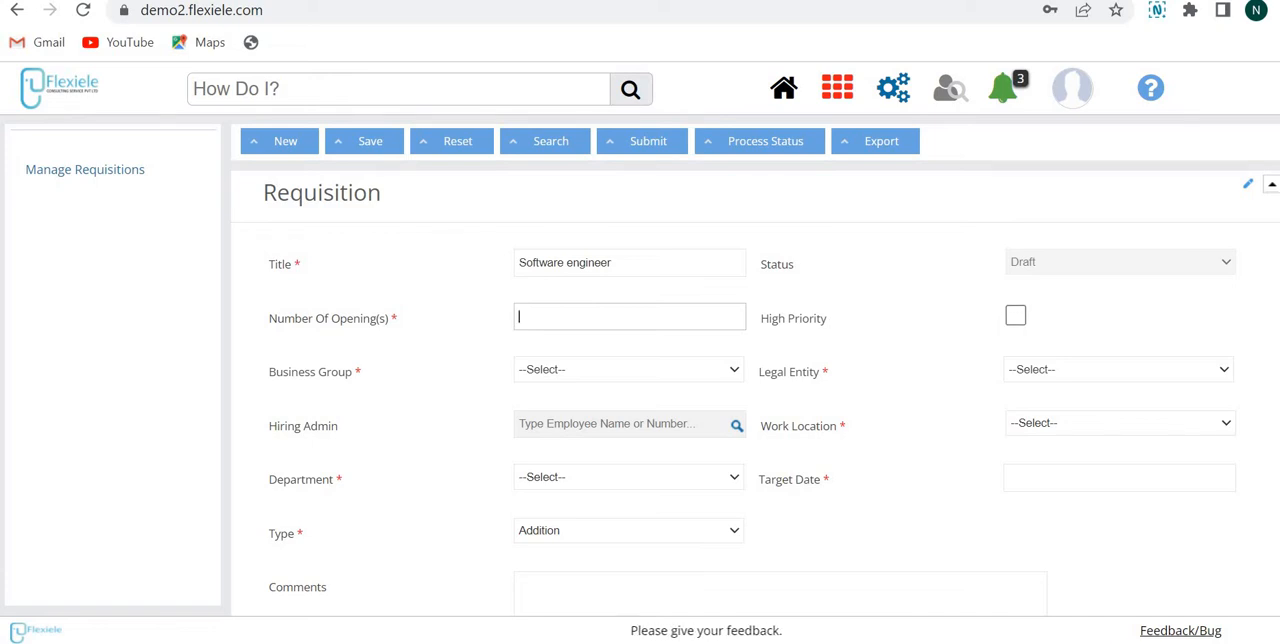
Step: Review the legal entity, work location, target date and comments fields, and check the available requisition types
{"action": "scroll", "coordinate": [648, 297], "scroll_direction": "down", "scroll_amount": 1}
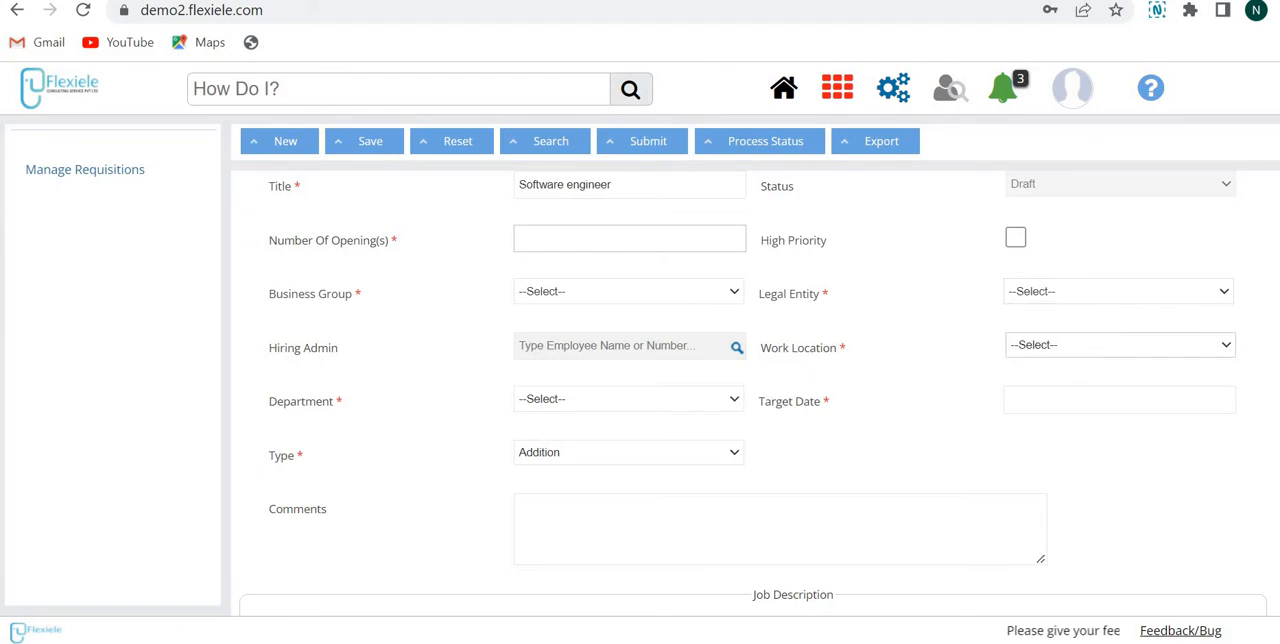
{"action": "scroll", "coordinate": [1098, 256], "scroll_direction": "down", "scroll_amount": 1}
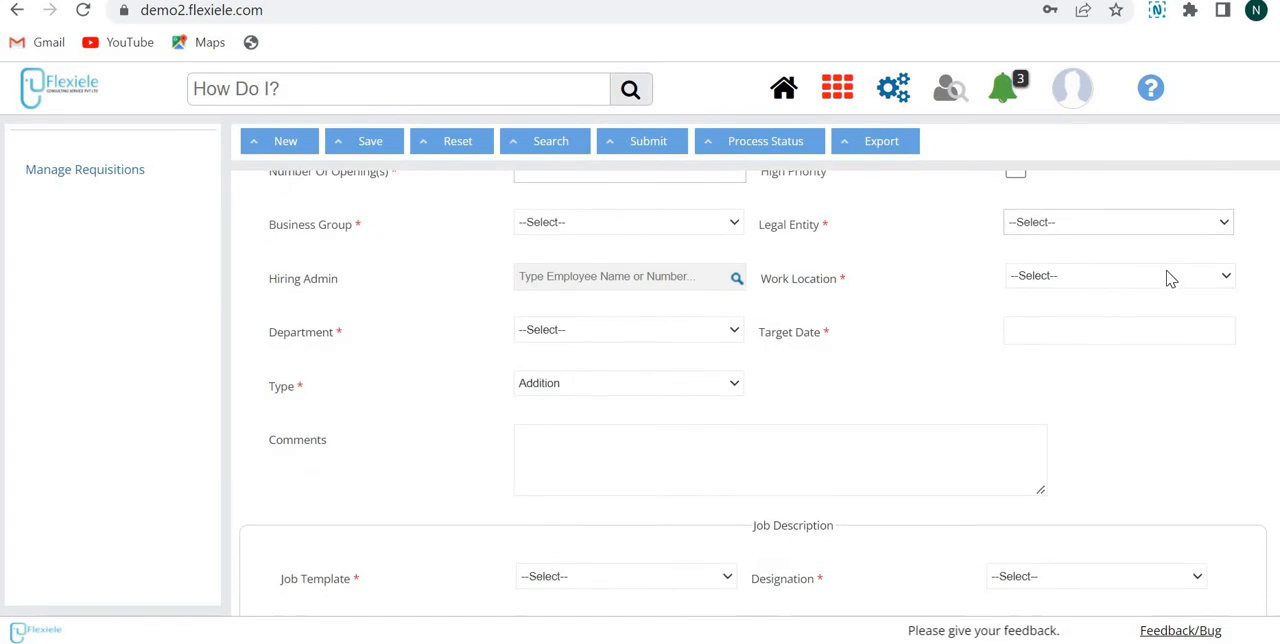
{"action": "scroll", "coordinate": [567, 330], "scroll_direction": "down", "scroll_amount": 1}
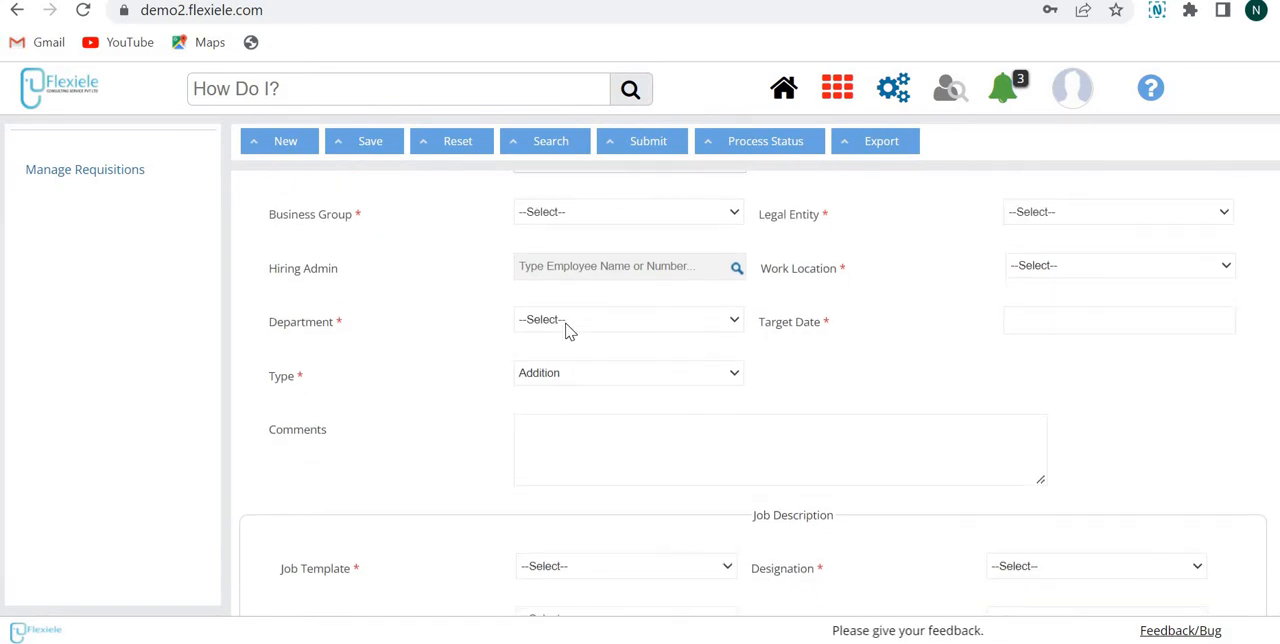
{"action": "left_click", "coordinate": [1090, 314]}
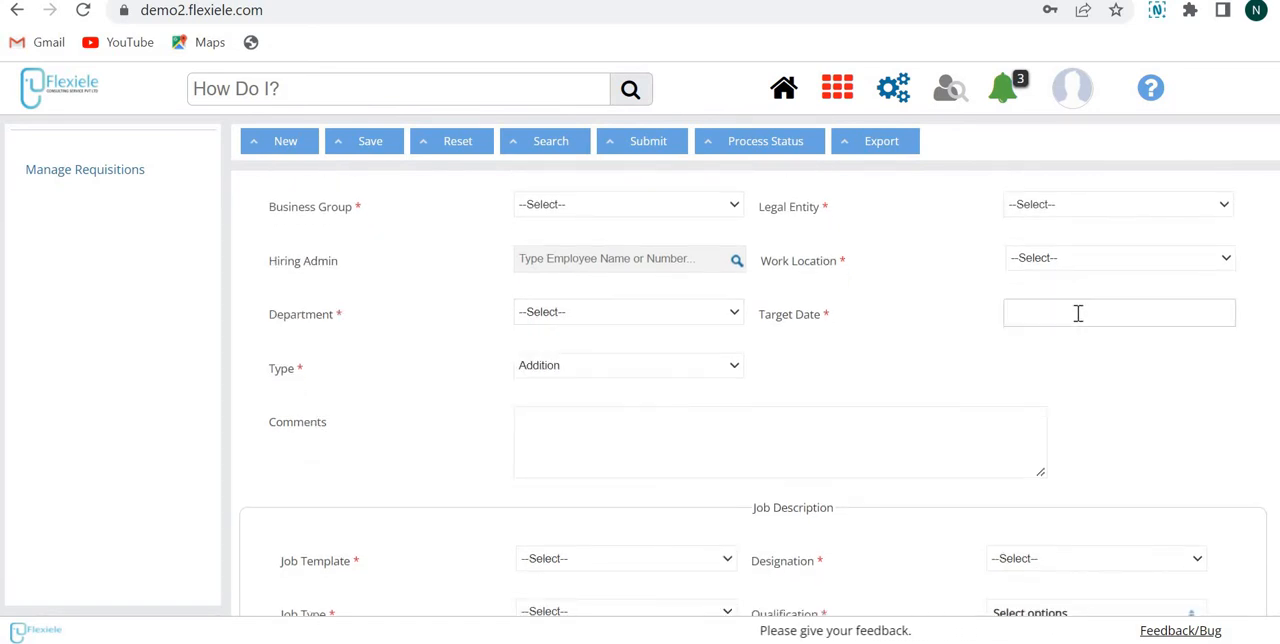
{"action": "left_click", "coordinate": [574, 372]}
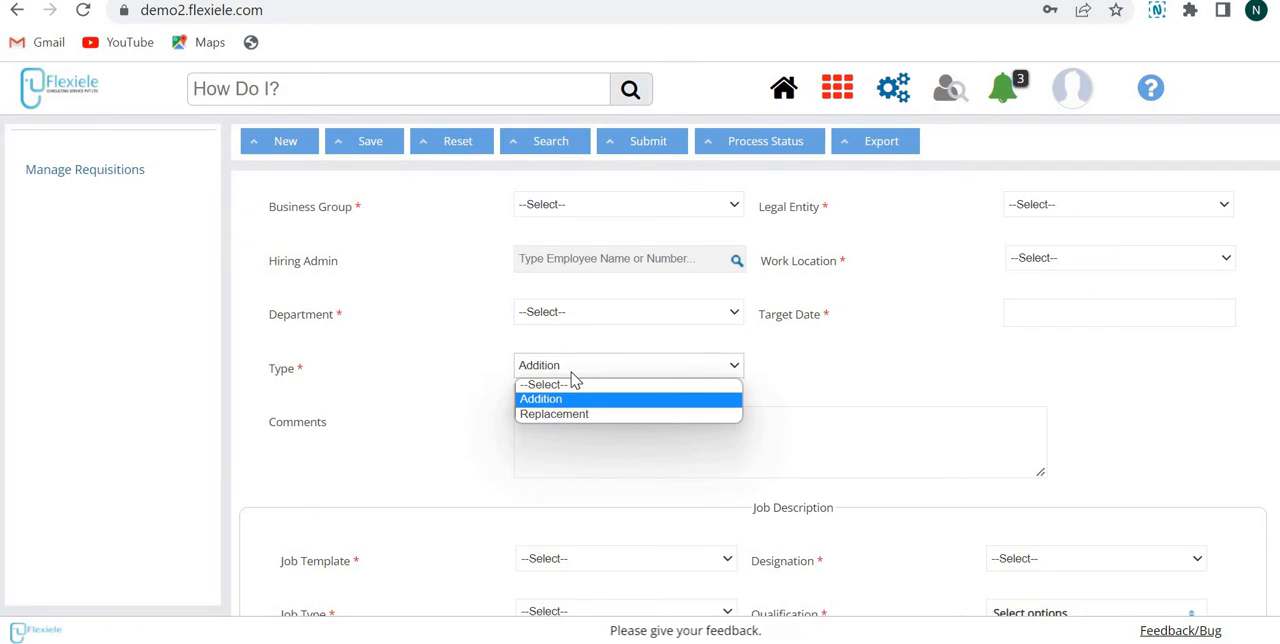
{"action": "left_click", "coordinate": [625, 445]}
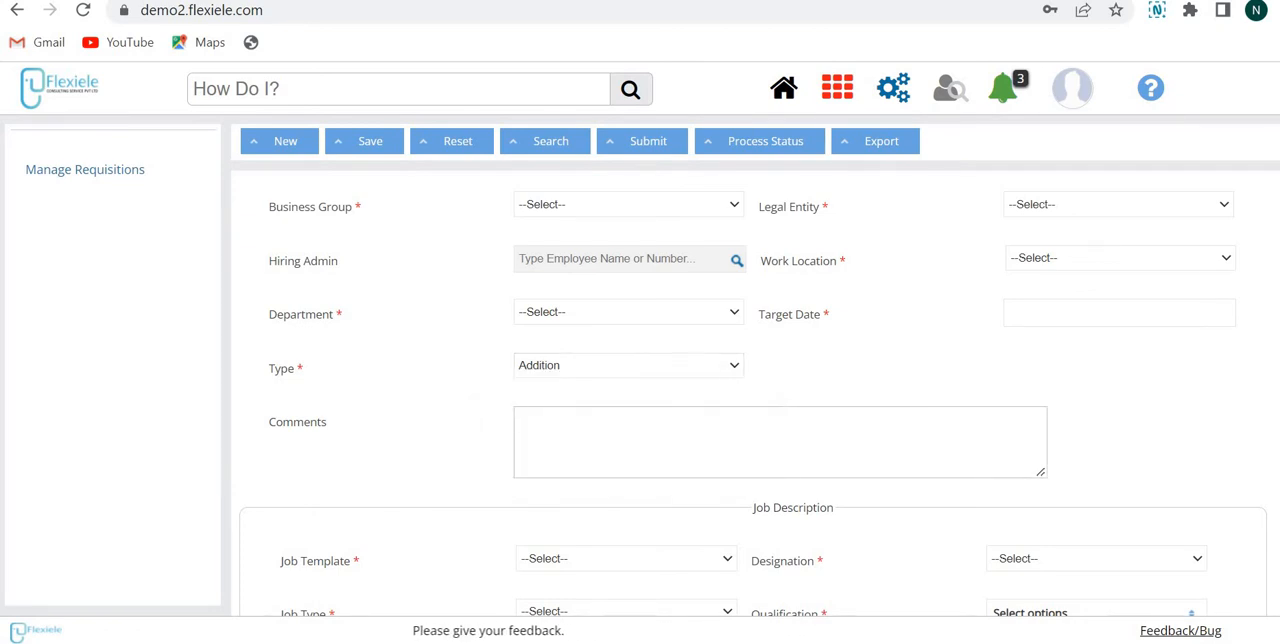
Step: Apply the Account Manager job template and accept filling the job description data from it
{"action": "scroll", "coordinate": [625, 445], "scroll_direction": "down", "scroll_amount": 2}
{"action": "scroll", "coordinate": [625, 445], "scroll_direction": "down", "scroll_amount": 2}
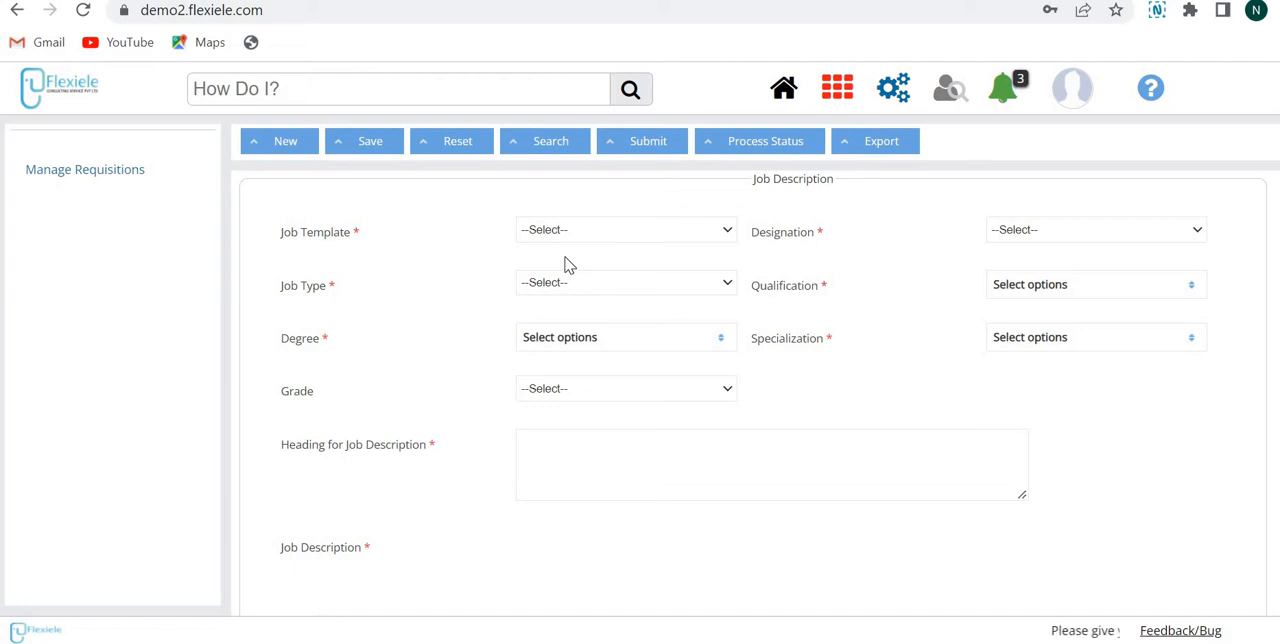
{"action": "left_click", "coordinate": [565, 240]}
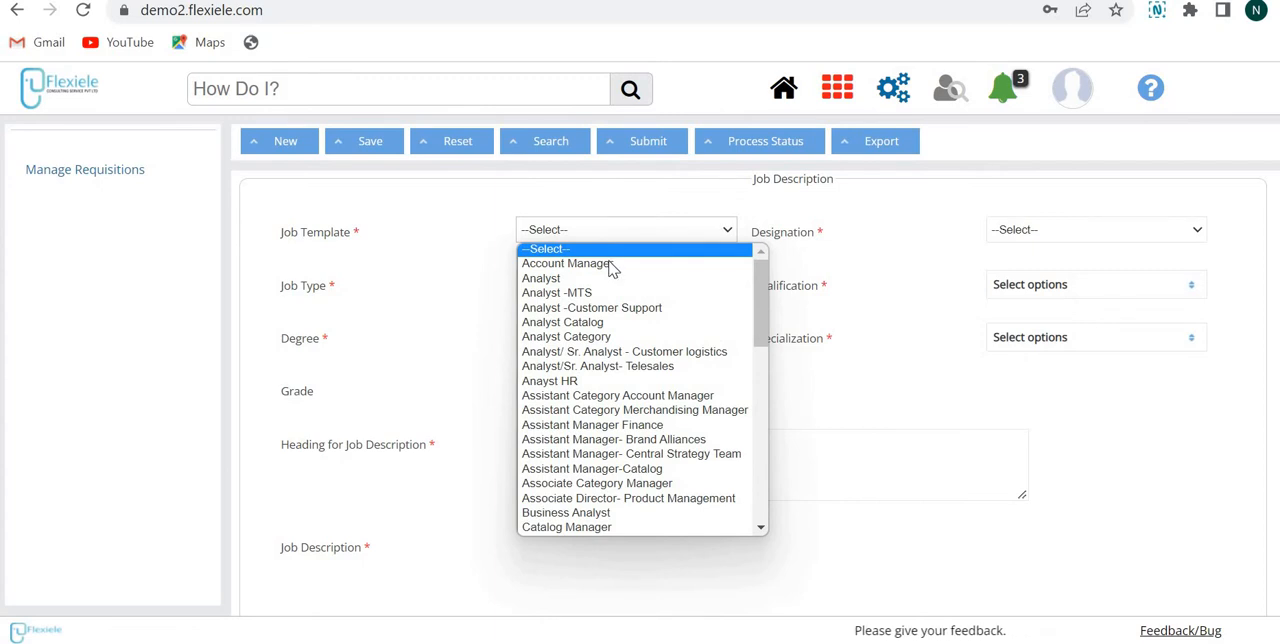
{"action": "left_click", "coordinate": [600, 264]}
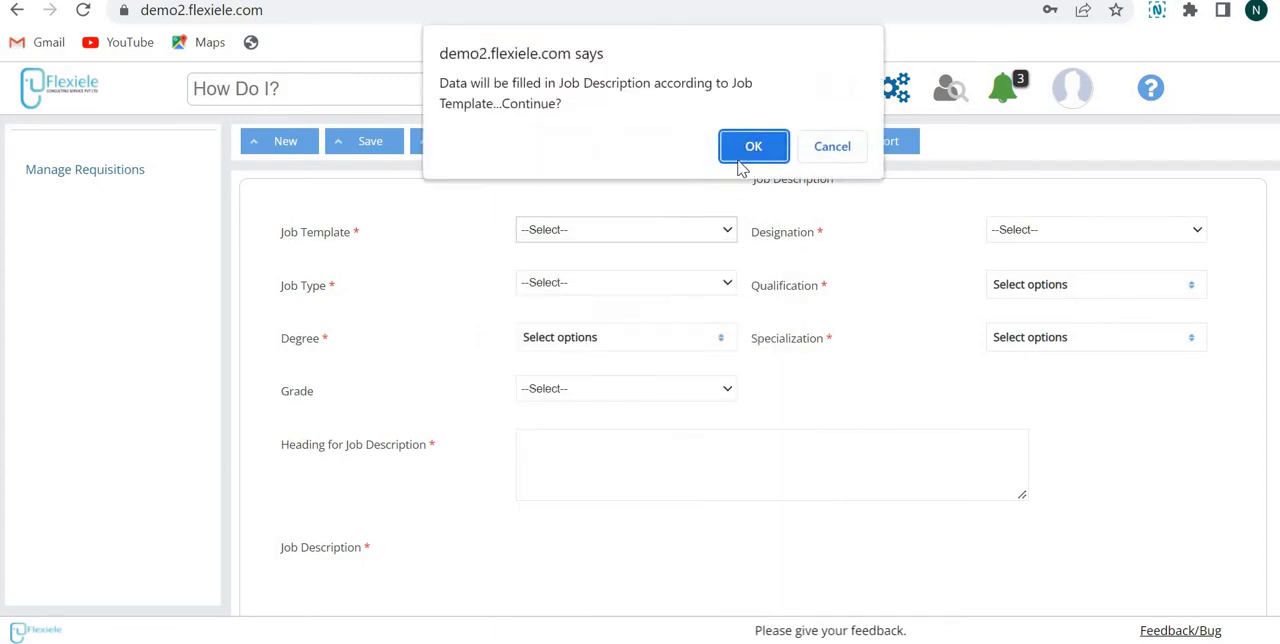
{"action": "left_click", "coordinate": [752, 148]}
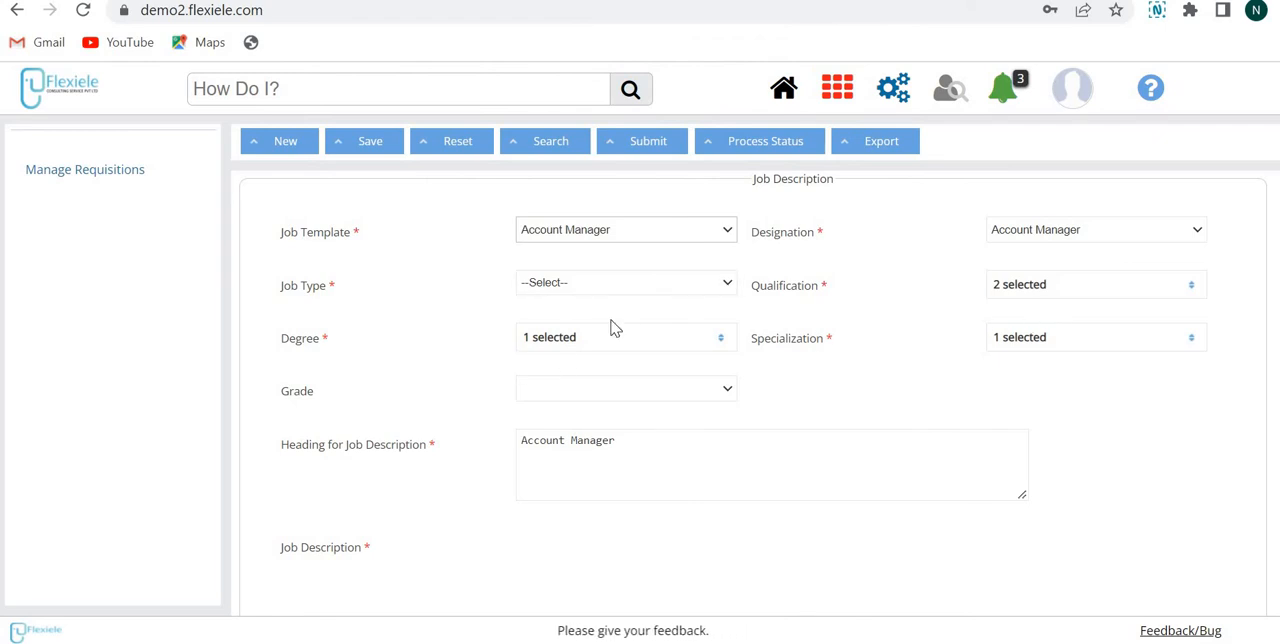
Step: Check the specialization filled in from the template and the available grade options
{"action": "mouse_move", "coordinate": [1068, 347]}
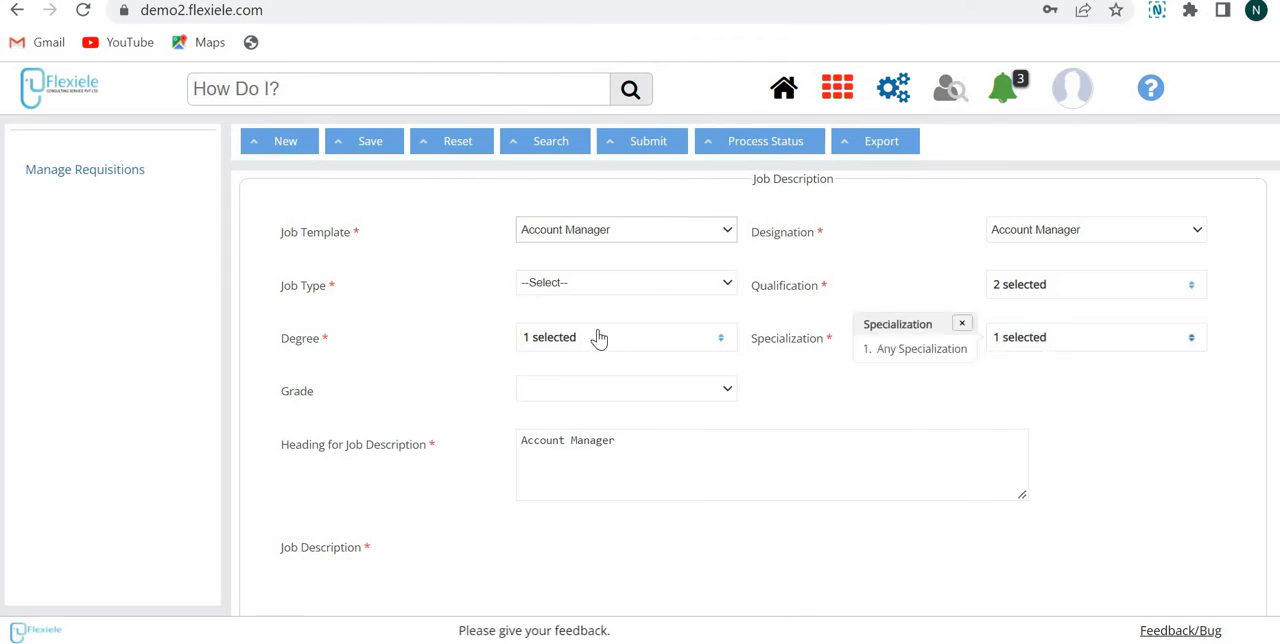
{"action": "scroll", "coordinate": [590, 243], "scroll_direction": "down", "scroll_amount": 2}
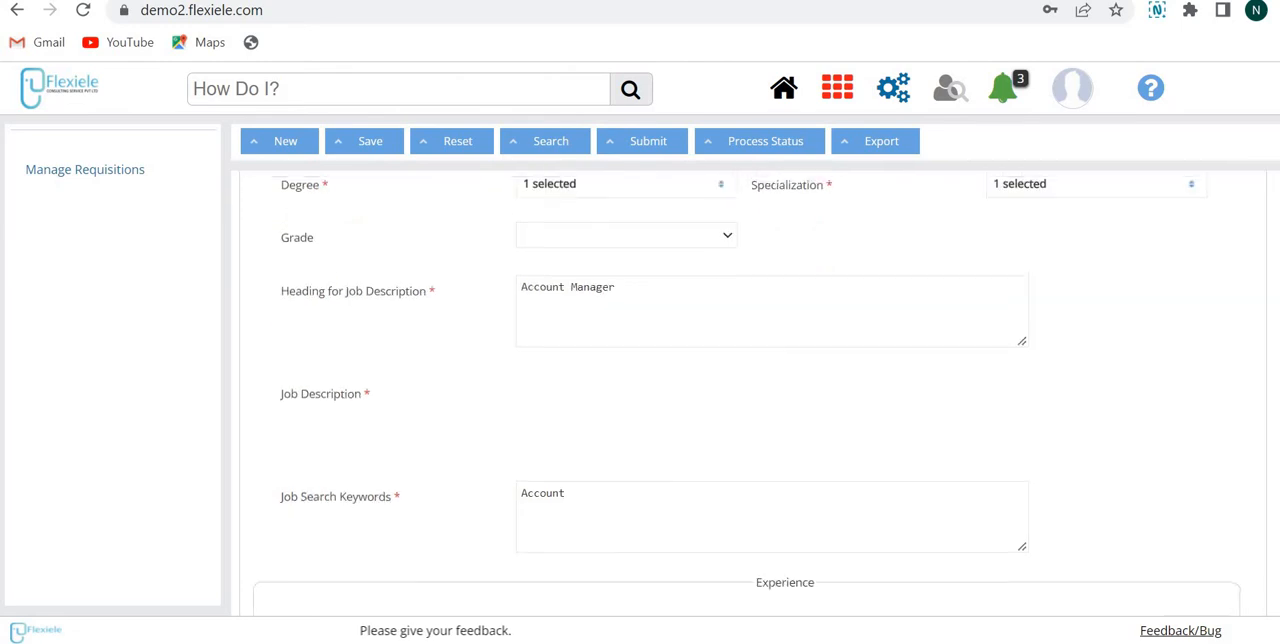
{"action": "left_click", "coordinate": [590, 243]}
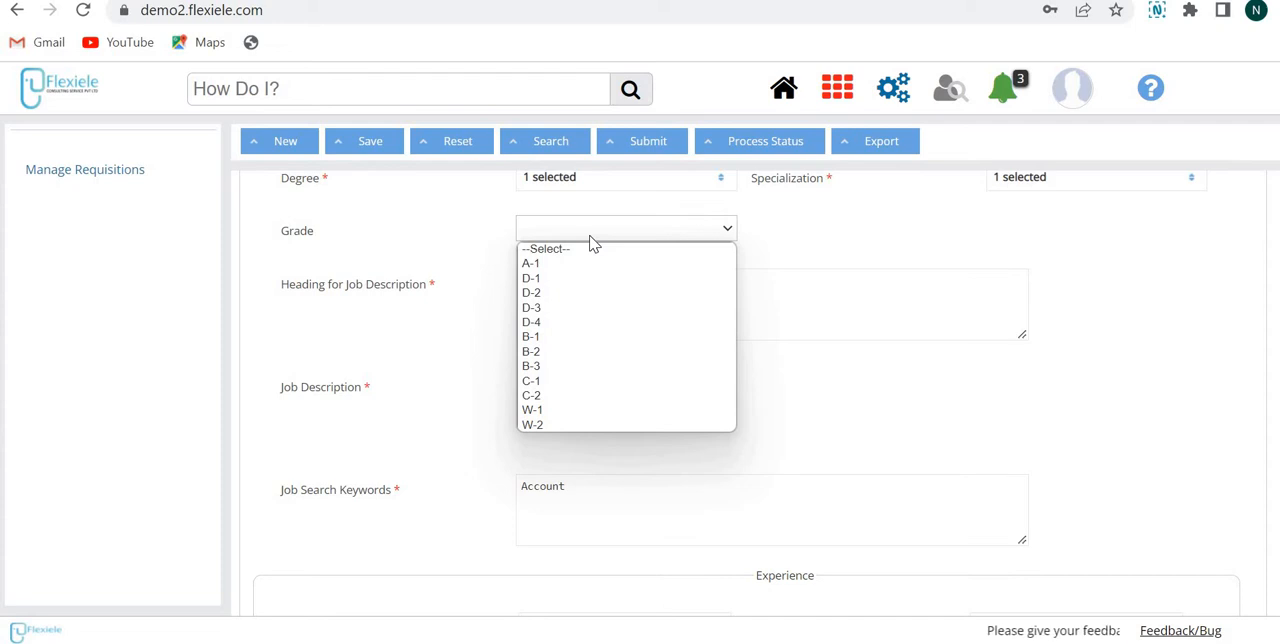
{"action": "left_click", "coordinate": [789, 238]}
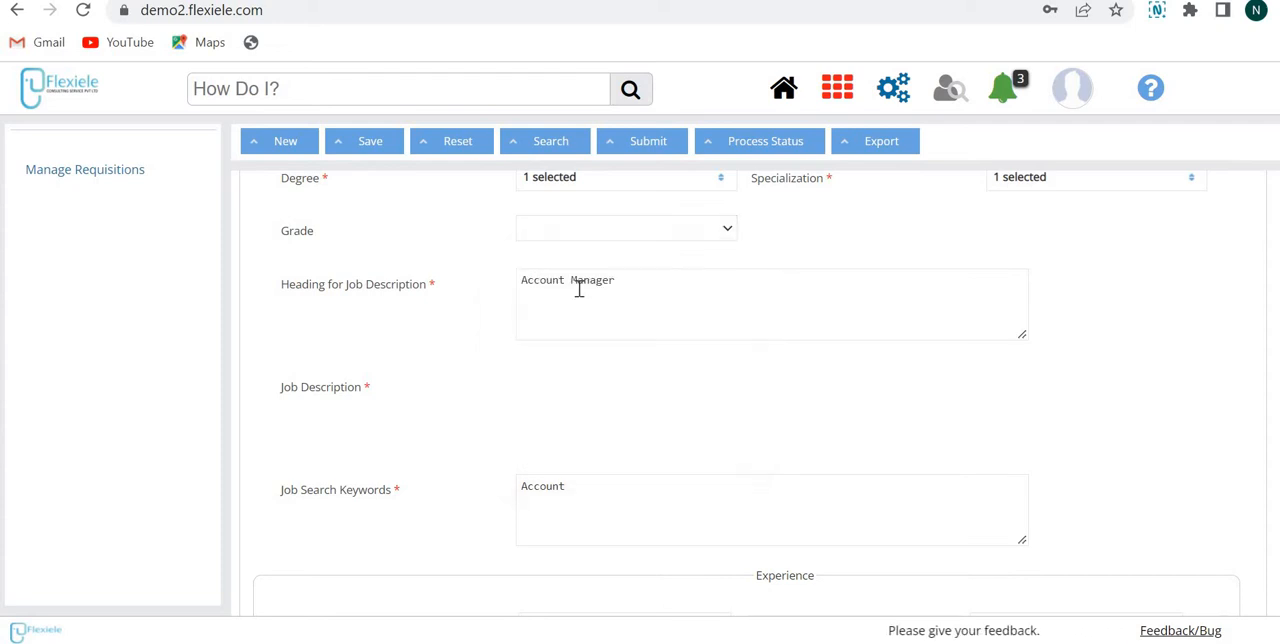
{"action": "left_click", "coordinate": [580, 289]}
Step: Append "- test" to the job description heading and remove the word "test" to leave "Account Manager-"
{"action": "scroll", "coordinate": [320, 123], "scroll_direction": "down", "scroll_amount": 1}
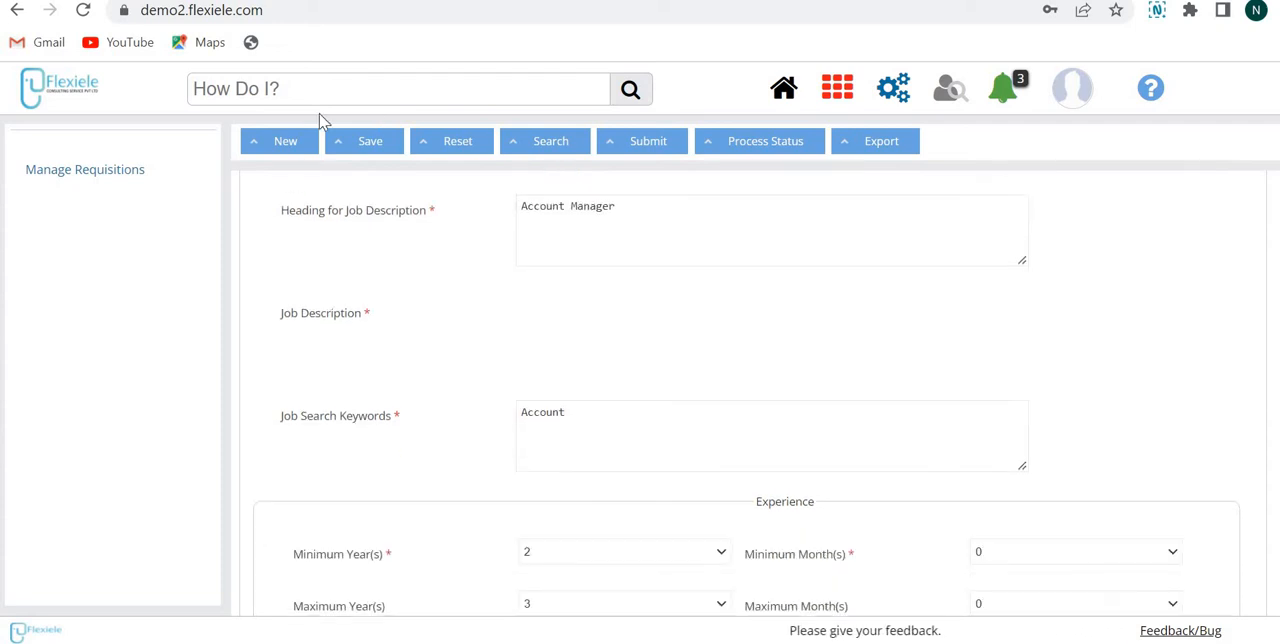
{"action": "left_click", "coordinate": [650, 206]}
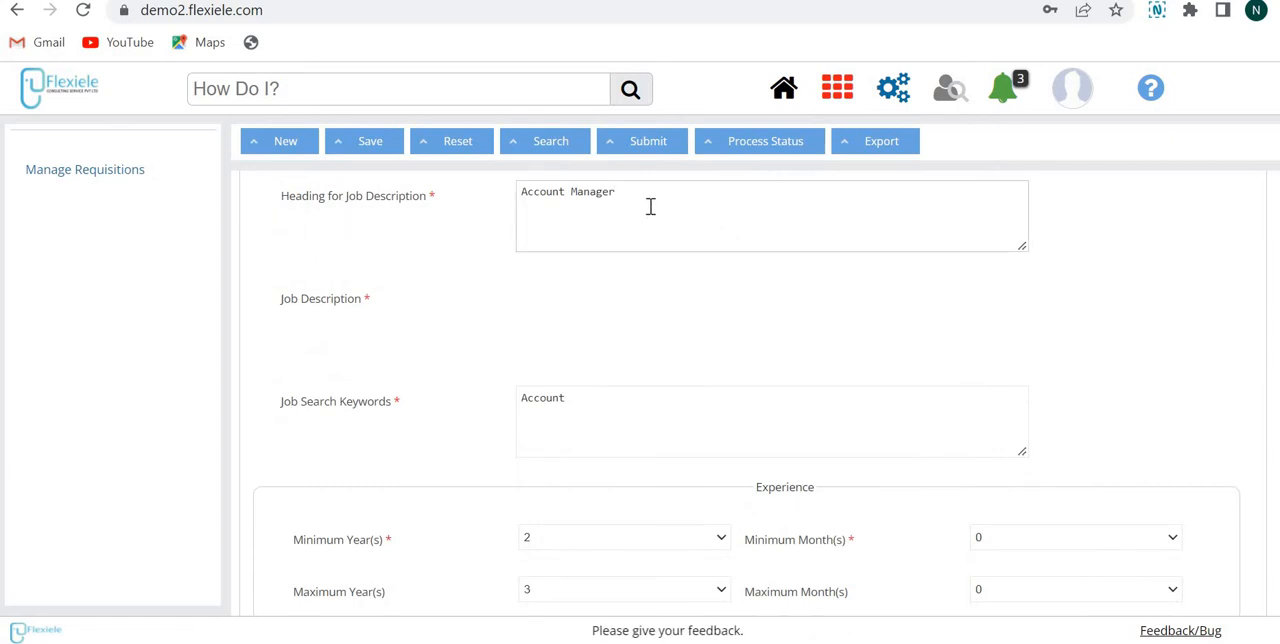
{"action": "type", "text": "-"}
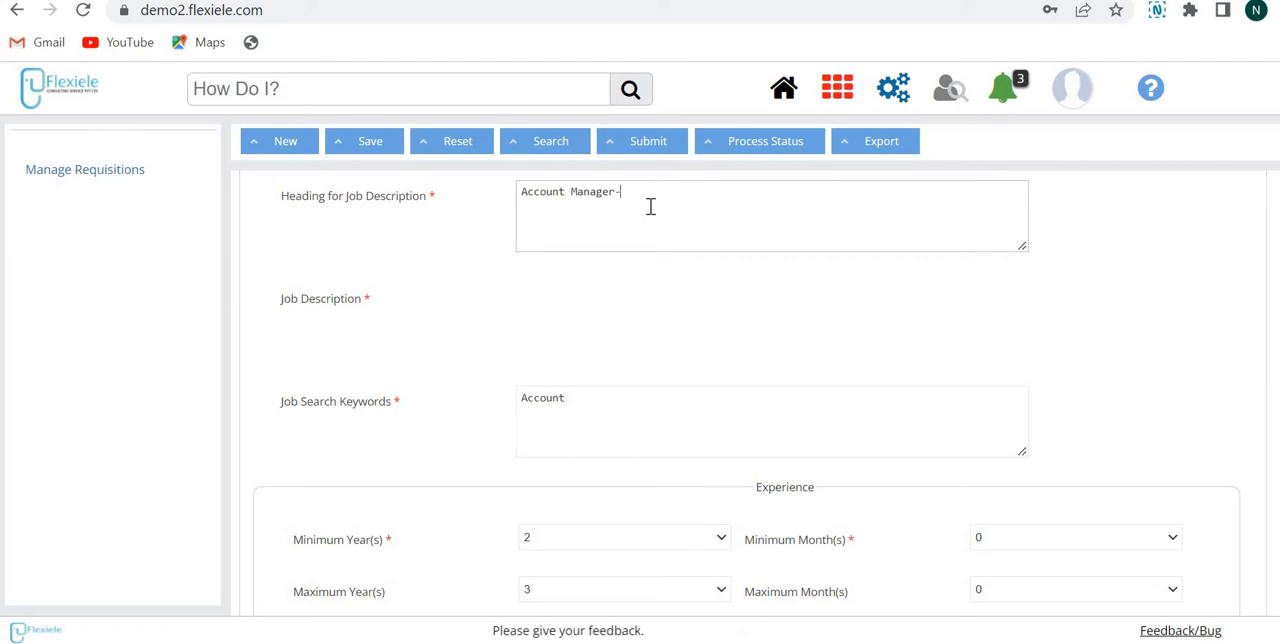
{"action": "type", "text": " test"}
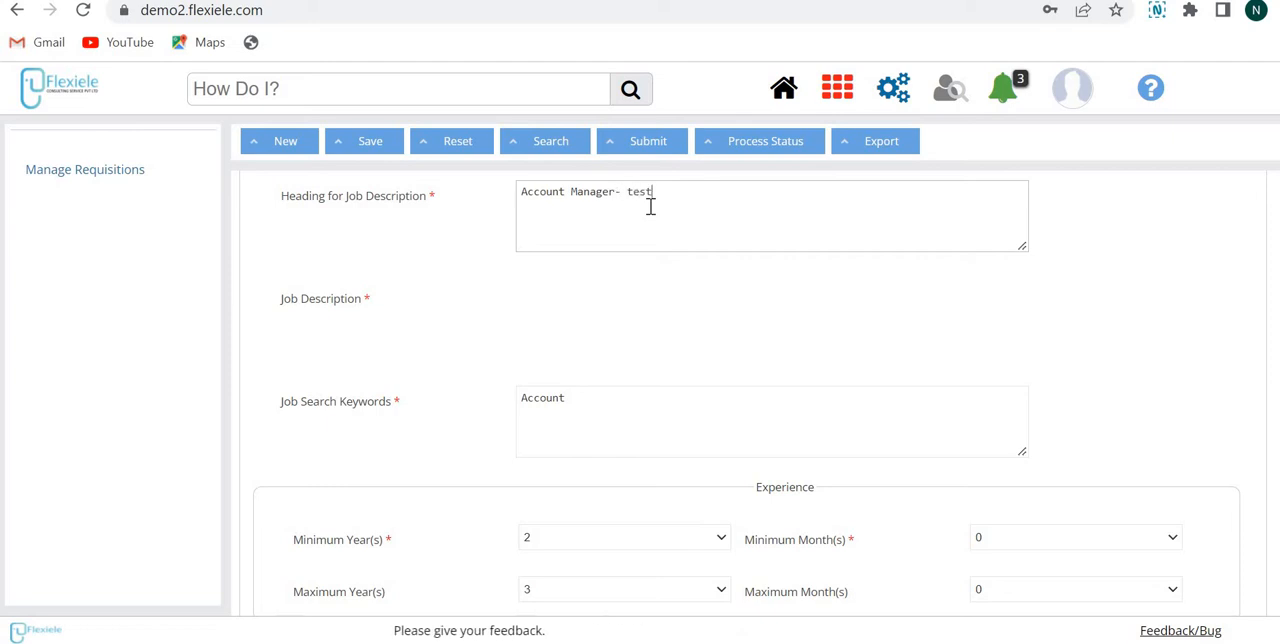
{"action": "key", "text": "BackSpace"}
{"action": "key", "text": "BackSpace"}
{"action": "key", "text": "BackSpace"}
{"action": "key", "text": "BackSpace"}
{"action": "key", "text": "BackSpace"}
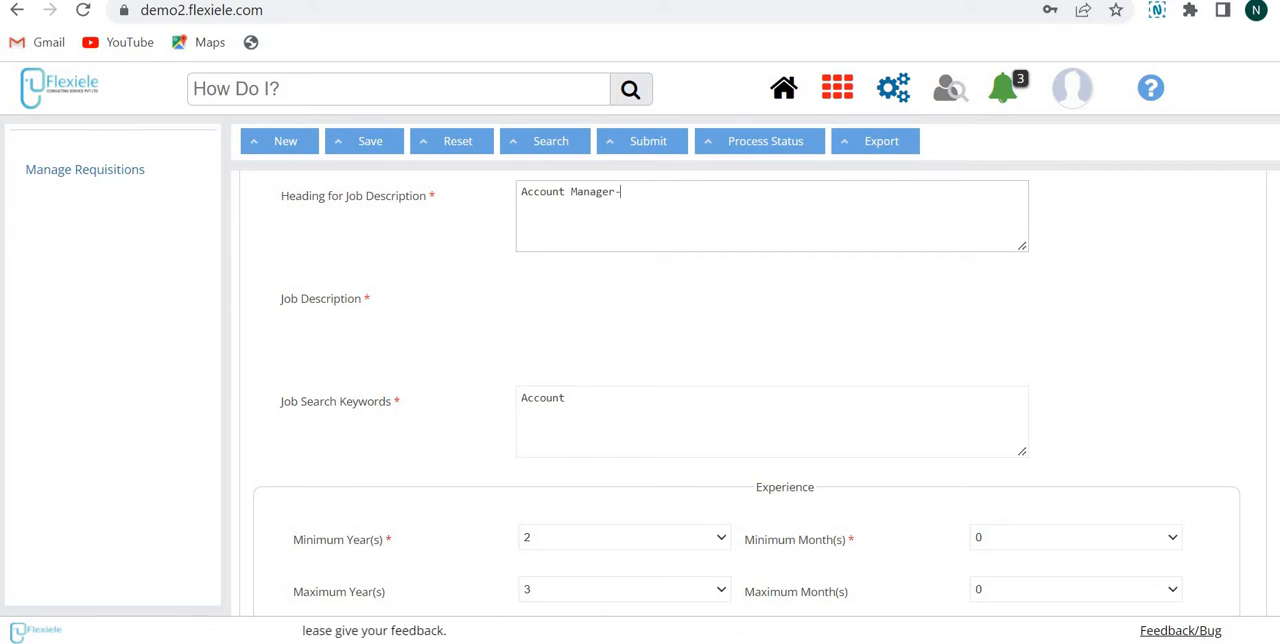
Step: Review the job search keywords and the minimum and maximum experience settings
{"action": "scroll", "coordinate": [583, 289], "scroll_direction": "down", "scroll_amount": 3}
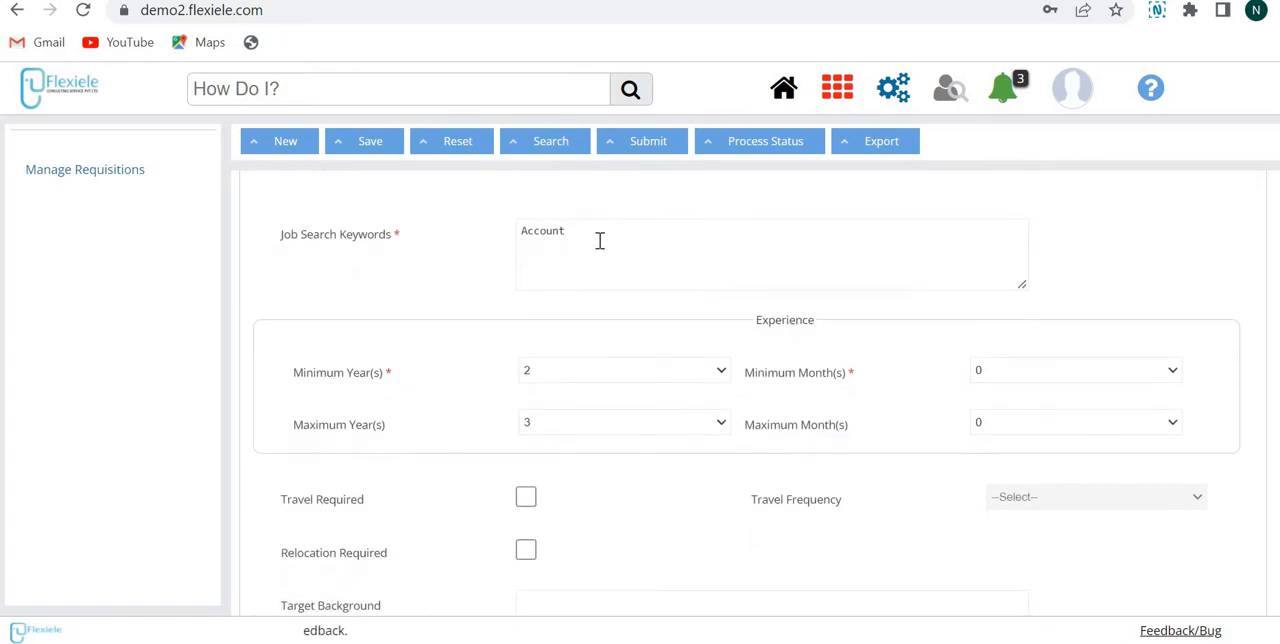
{"action": "left_click", "coordinate": [600, 240]}
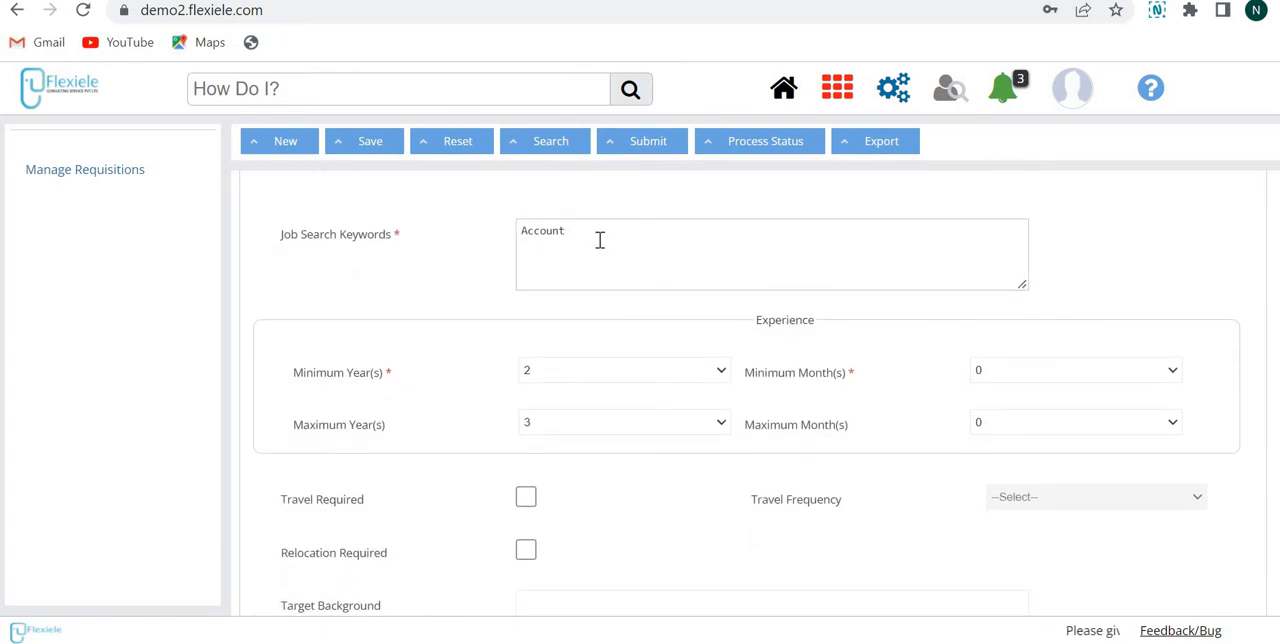
{"action": "type", "text": "Account"}
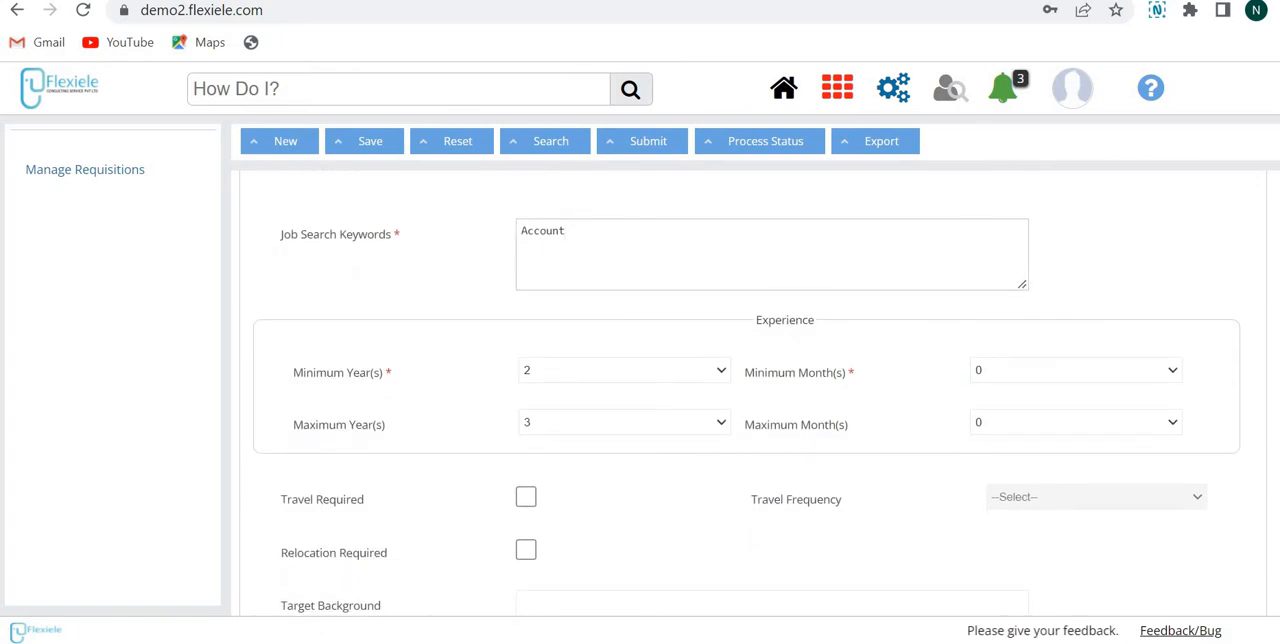
{"action": "scroll", "coordinate": [1250, 360], "scroll_direction": "down", "scroll_amount": 2}
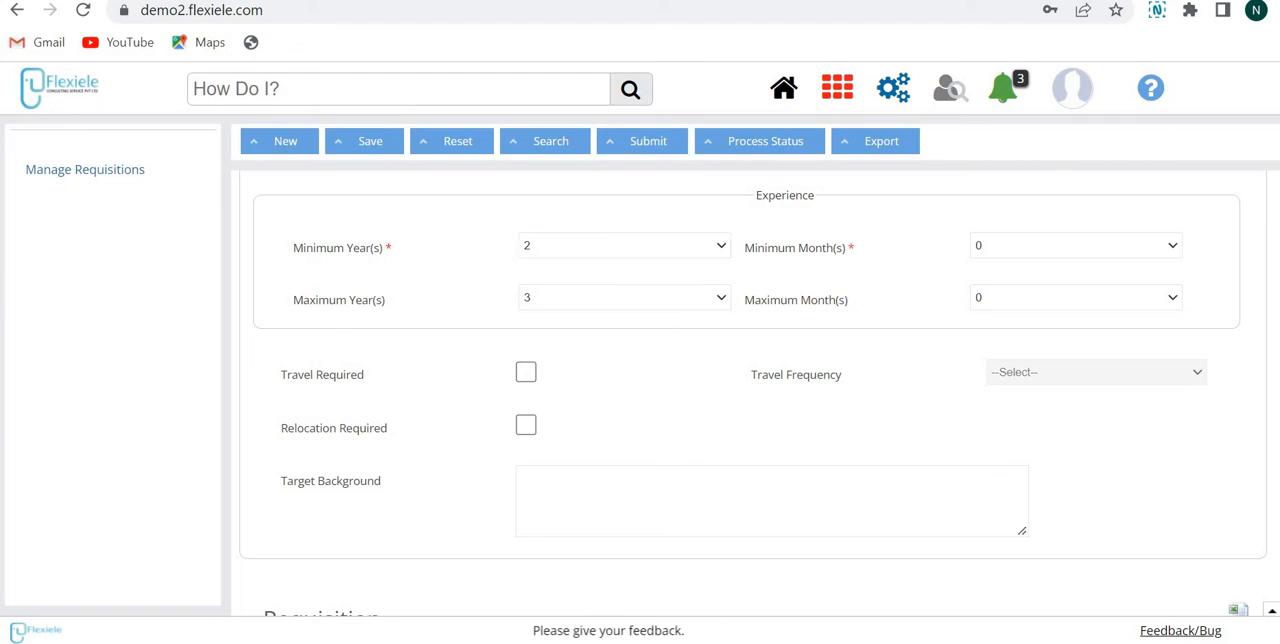
Step: Mark travel as required for the job and check the available travel frequency options
{"action": "scroll", "coordinate": [750, 390], "scroll_direction": "down", "scroll_amount": 1}
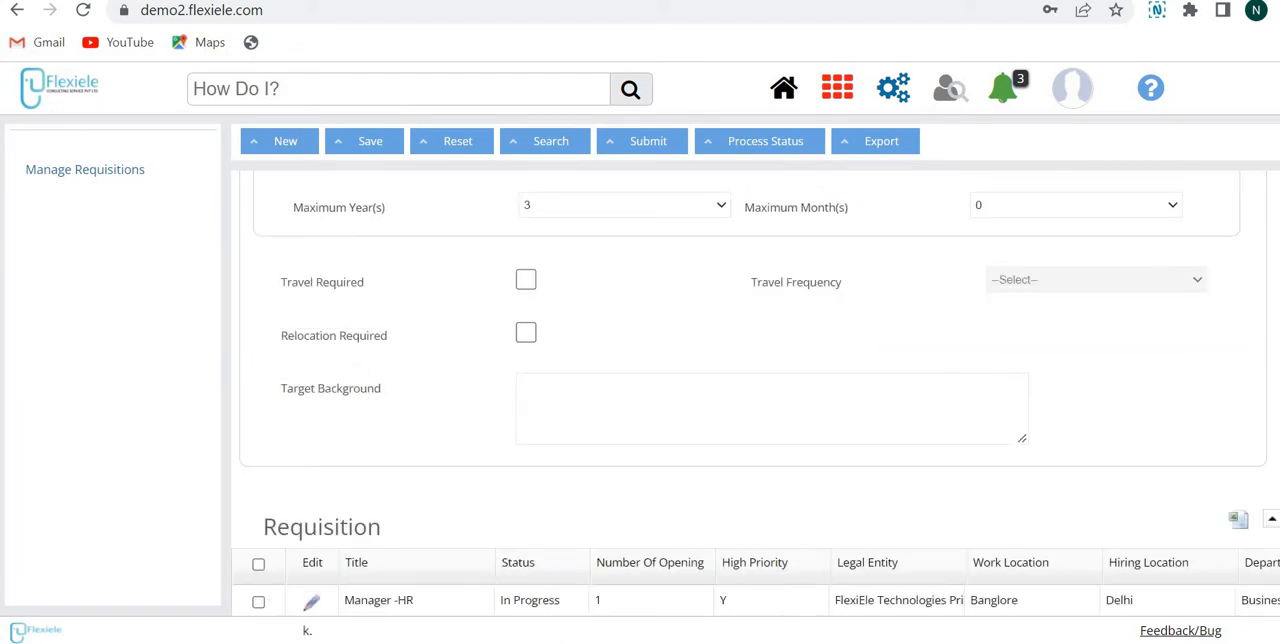
{"action": "left_click", "coordinate": [527, 283]}
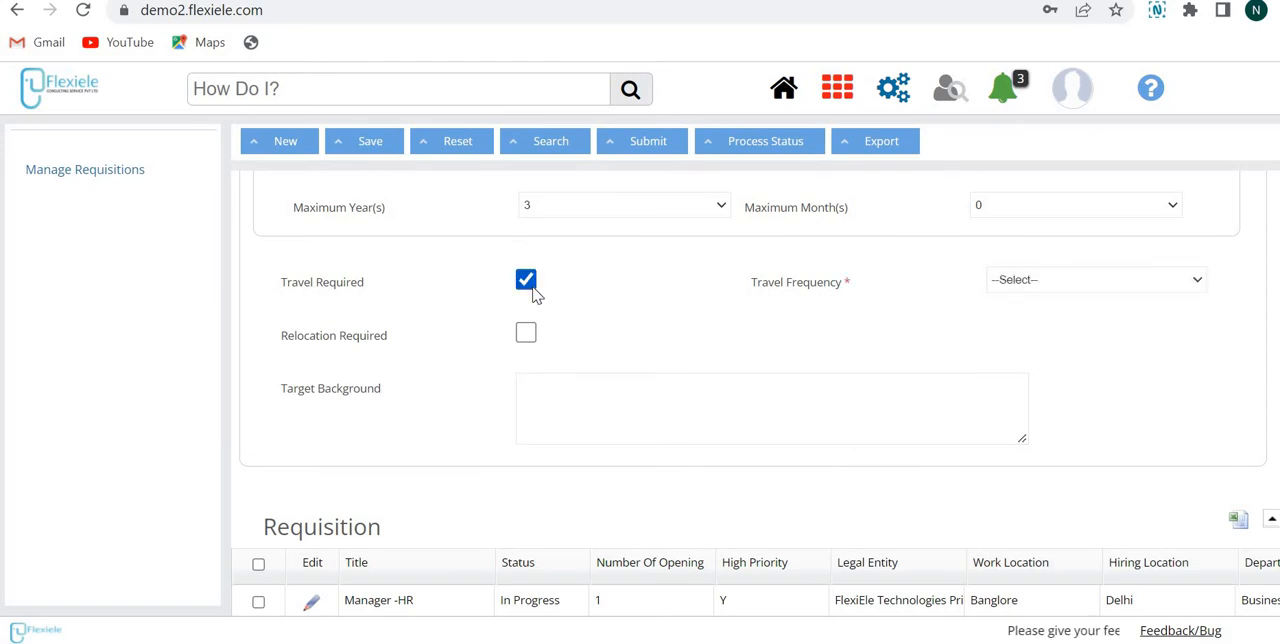
{"action": "left_click", "coordinate": [1070, 281]}
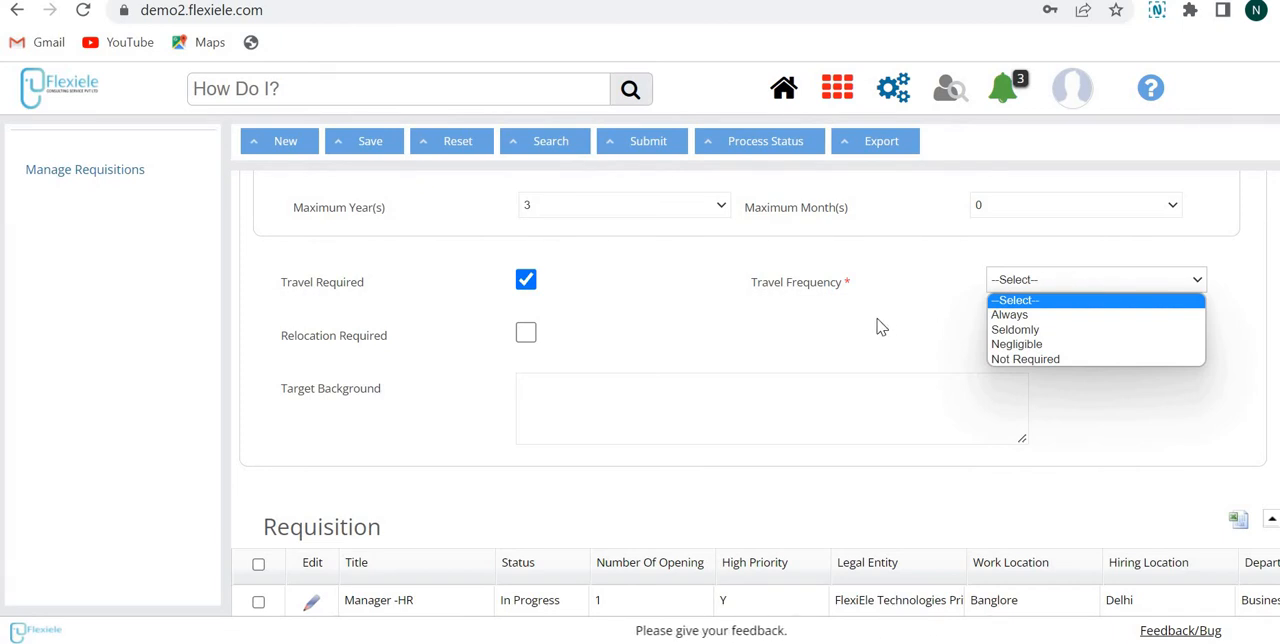
{"action": "left_click", "coordinate": [520, 335]}
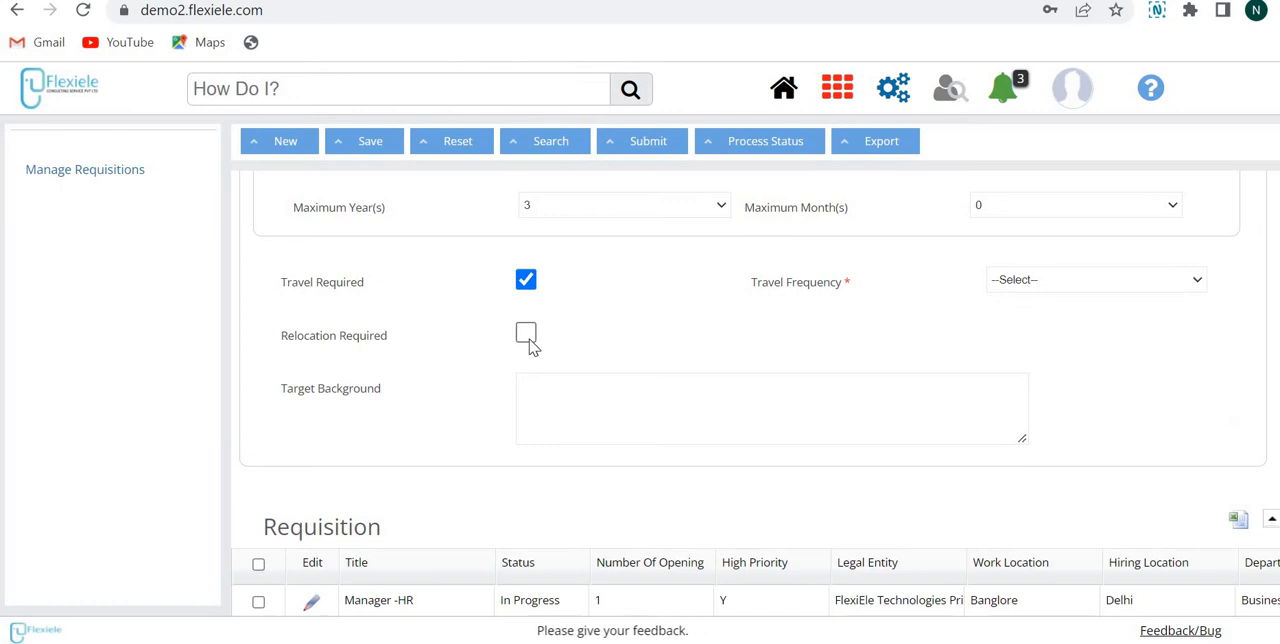
Step: Review the relocation and target background fields, plus the general requisition fields above the job description
{"action": "left_click", "coordinate": [580, 412]}
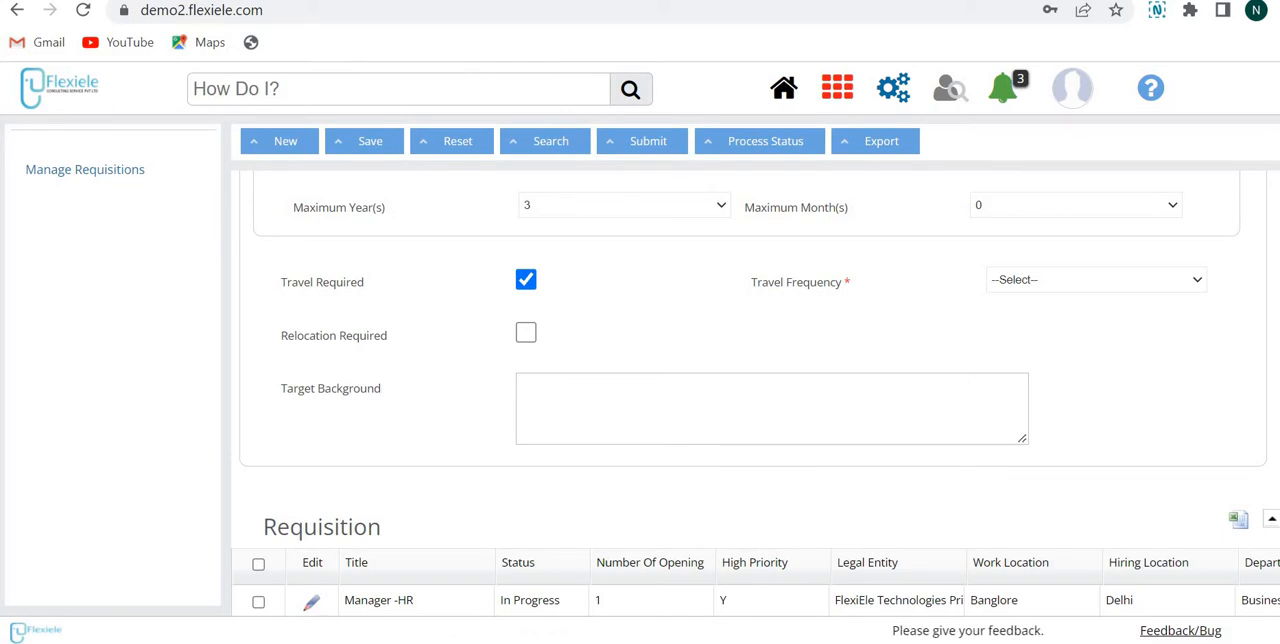
{"action": "scroll", "coordinate": [755, 393], "scroll_direction": "down", "scroll_amount": 3}
{"action": "scroll", "coordinate": [755, 393], "scroll_direction": "up", "scroll_amount": 10}
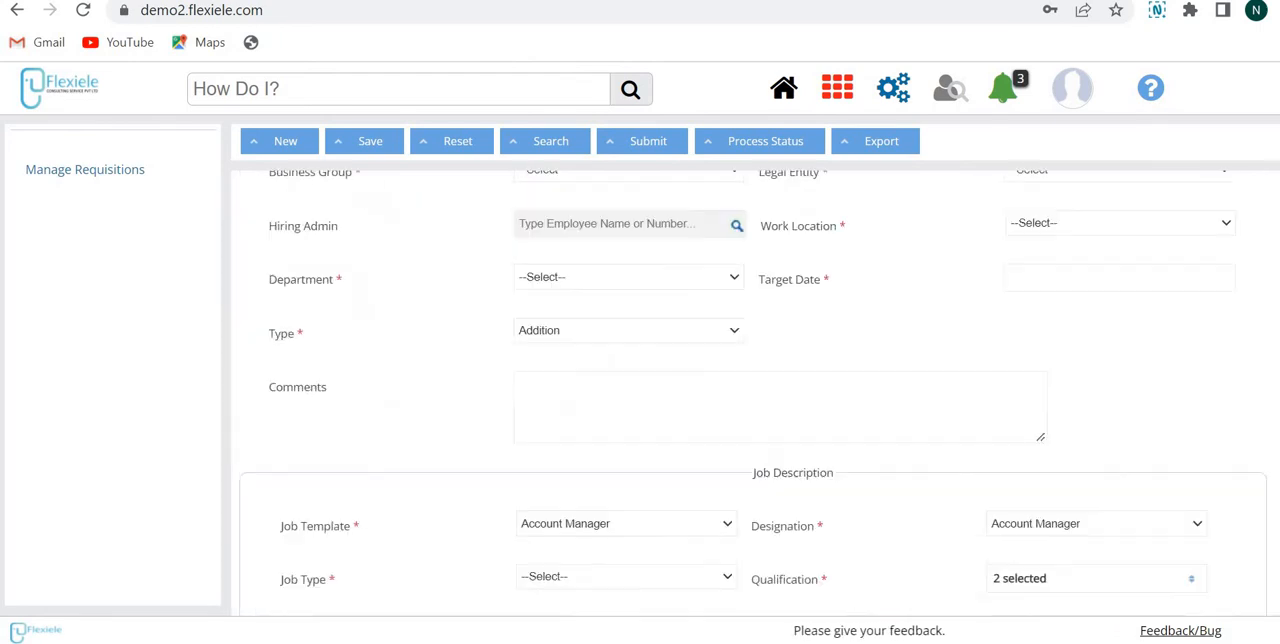
{"action": "scroll", "coordinate": [282, 150], "scroll_direction": "up", "scroll_amount": 2}
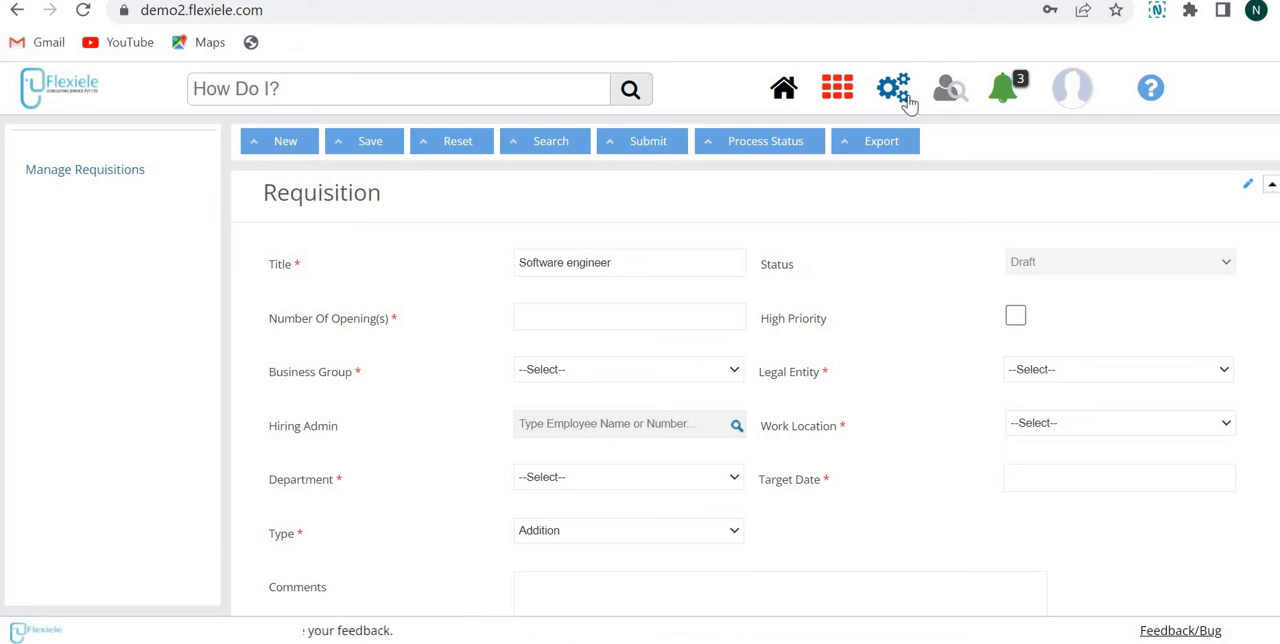
Step: Check the requisition's process status option and examine the existing Software Engineer requisition record in full
{"action": "left_click", "coordinate": [758, 145]}
{"action": "scroll", "coordinate": [755, 400], "scroll_direction": "down", "scroll_amount": 5}
{"action": "scroll", "coordinate": [755, 400], "scroll_direction": "up", "scroll_amount": 5}
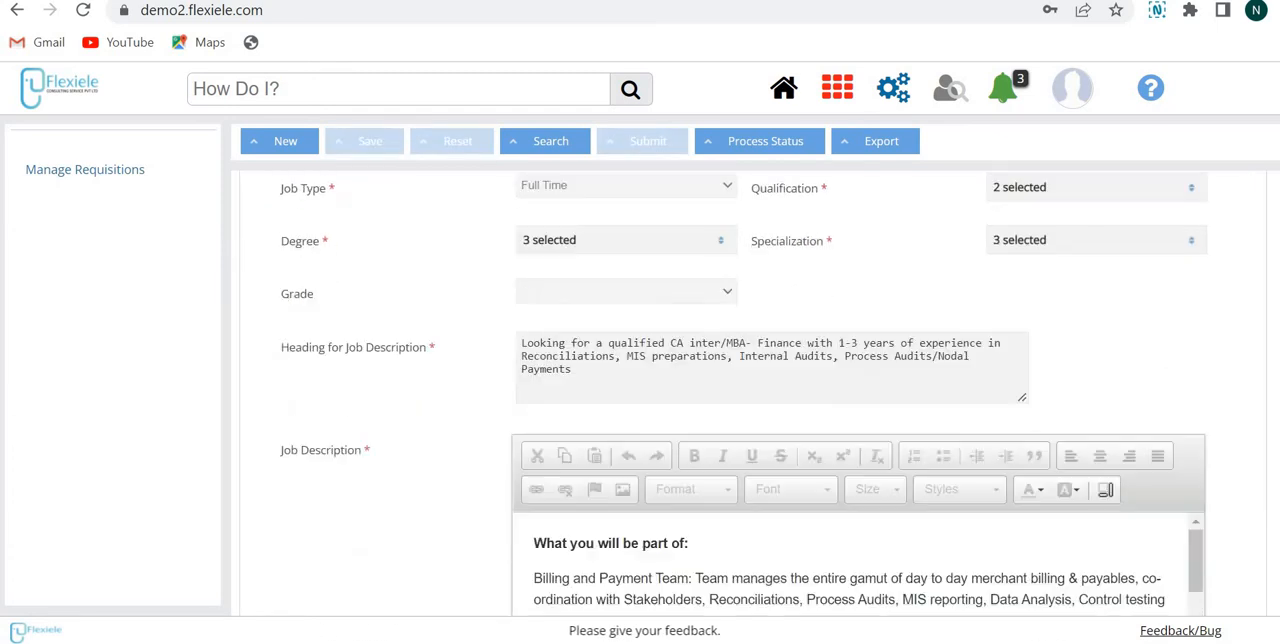
{"action": "scroll", "coordinate": [755, 400], "scroll_direction": "down", "scroll_amount": 15}
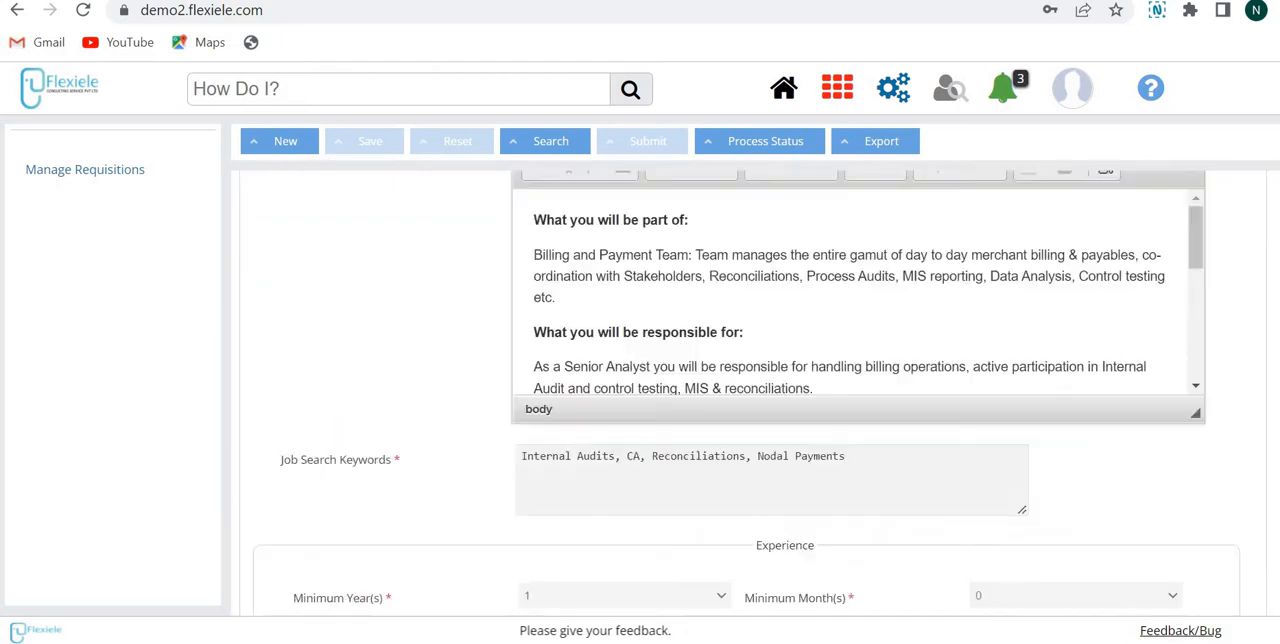
{"action": "scroll", "coordinate": [755, 400], "scroll_direction": "up", "scroll_amount": 15}
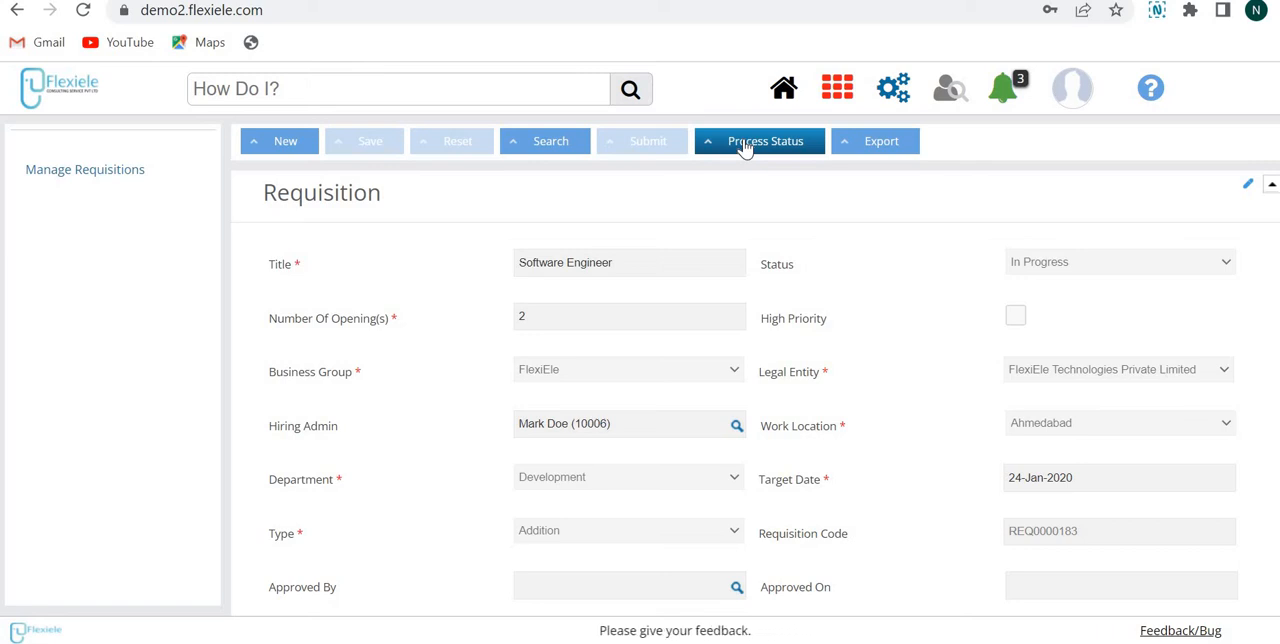
Step: Open the Create Enterprise Requisition form under Requisition Admin in the Recruitment module
{"action": "left_click", "coordinate": [838, 90]}
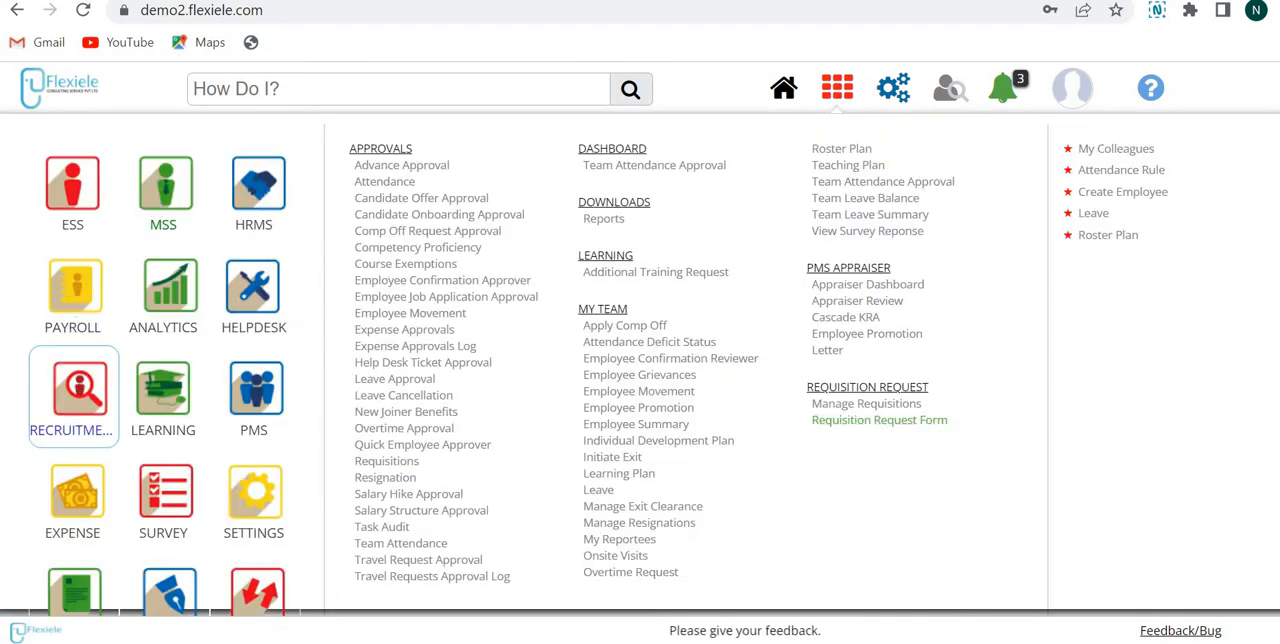
{"action": "left_click", "coordinate": [82, 387]}
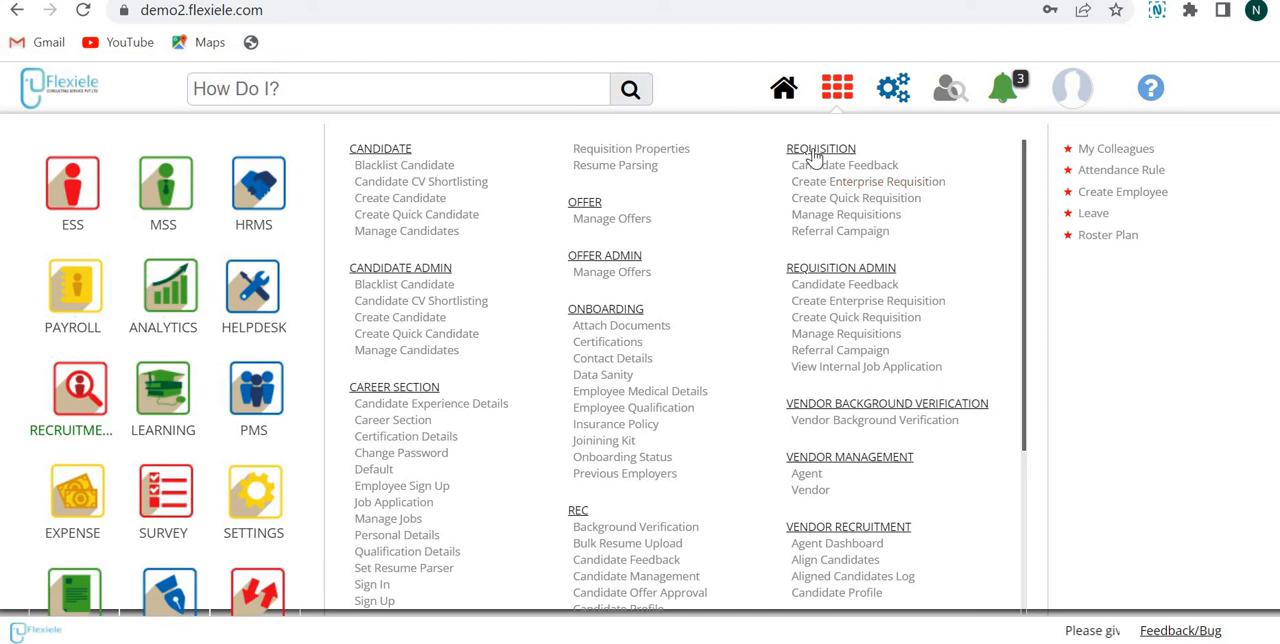
{"action": "left_click", "coordinate": [836, 303]}
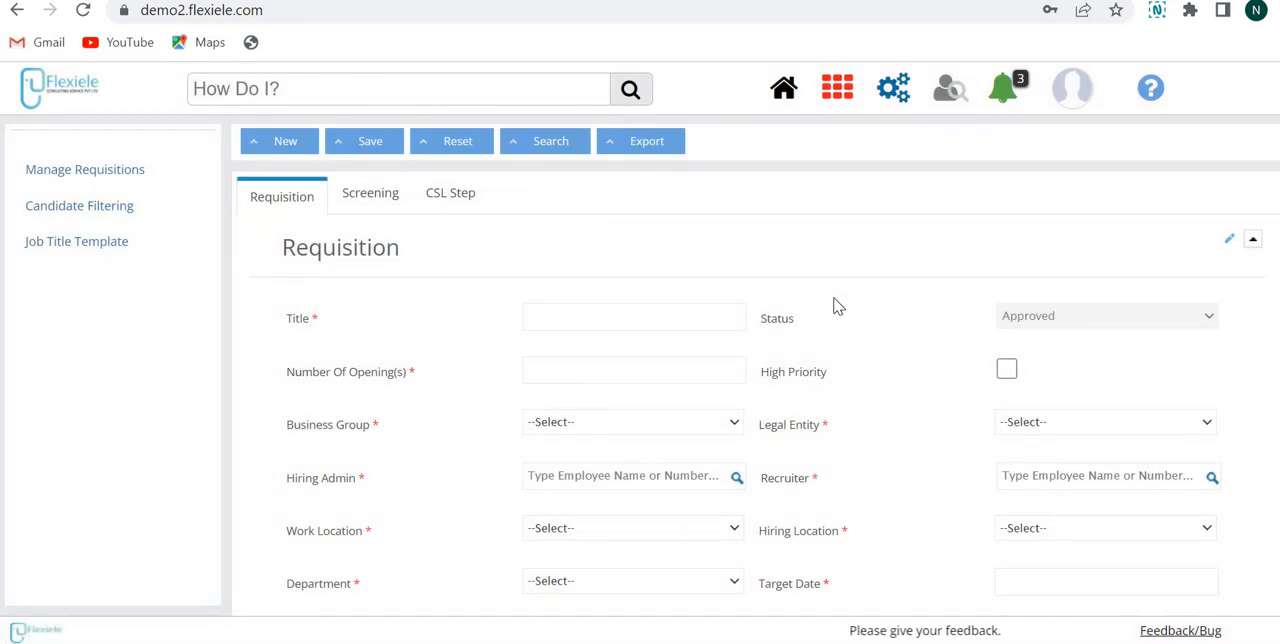
Step: Review the blank enterprise requisition form from the title and location fields to the job description section
{"action": "scroll", "coordinate": [836, 305], "scroll_direction": "down", "scroll_amount": 1}
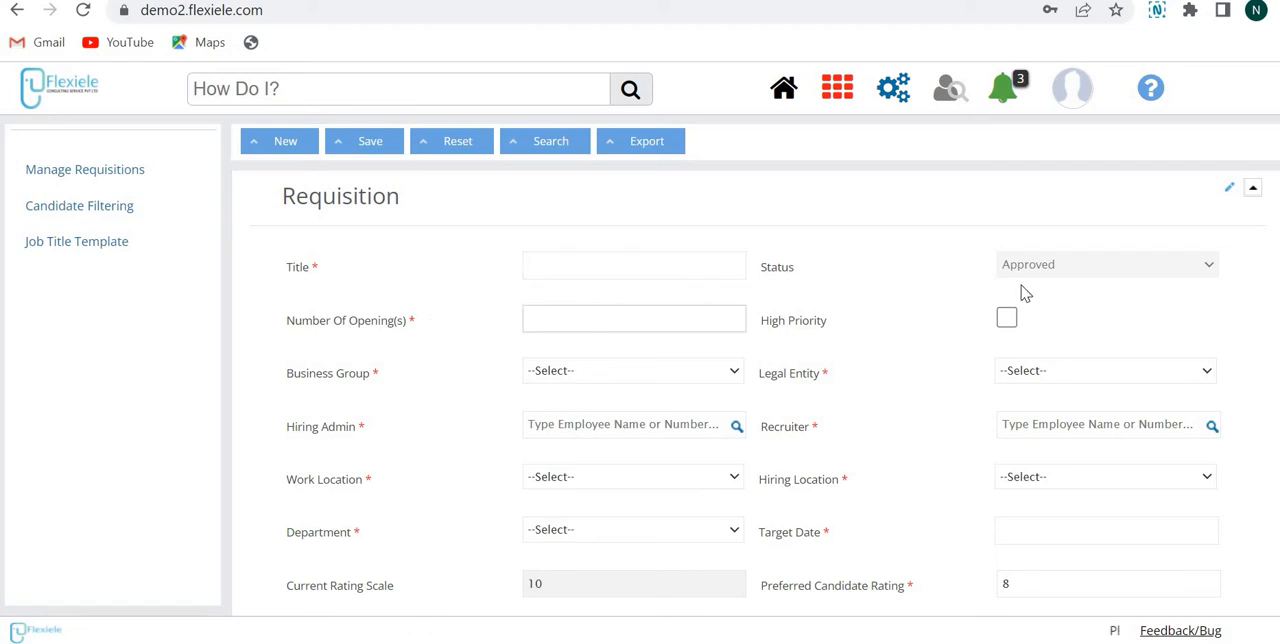
{"action": "scroll", "coordinate": [758, 400], "scroll_direction": "down", "scroll_amount": 2}
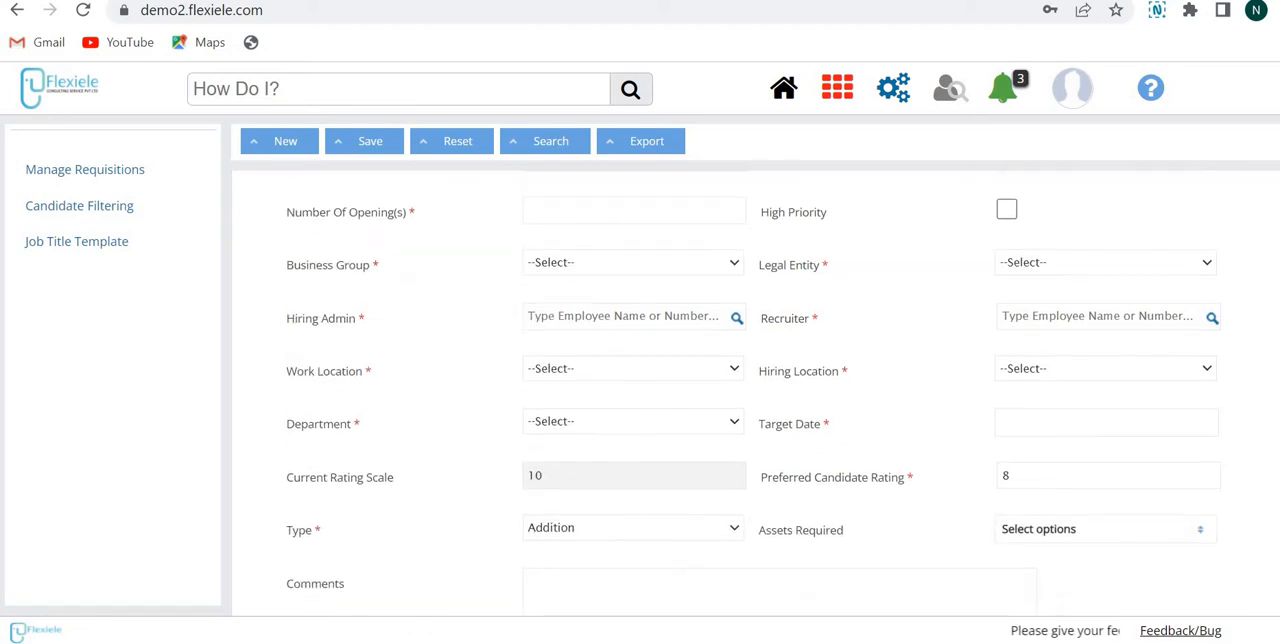
{"action": "scroll", "coordinate": [758, 400], "scroll_direction": "down", "scroll_amount": 1}
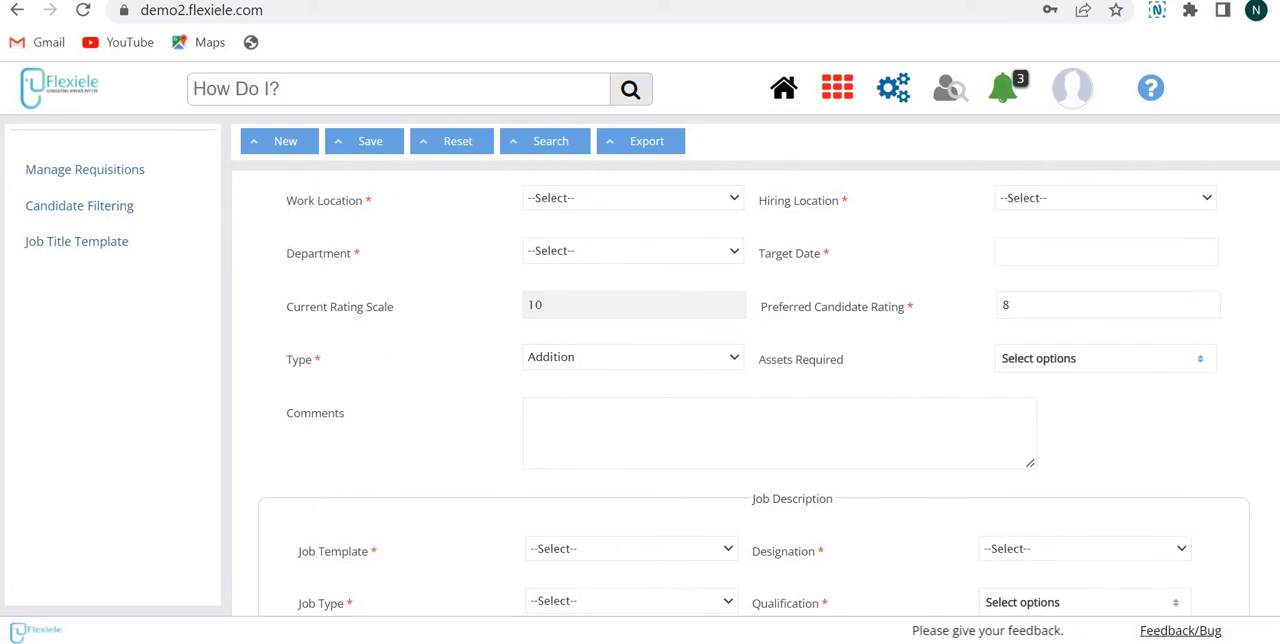
Step: View the CSL steps of the existing Manager -HR requisition and return to its requisition details
{"action": "scroll", "coordinate": [754, 400], "scroll_direction": "down", "scroll_amount": 9}
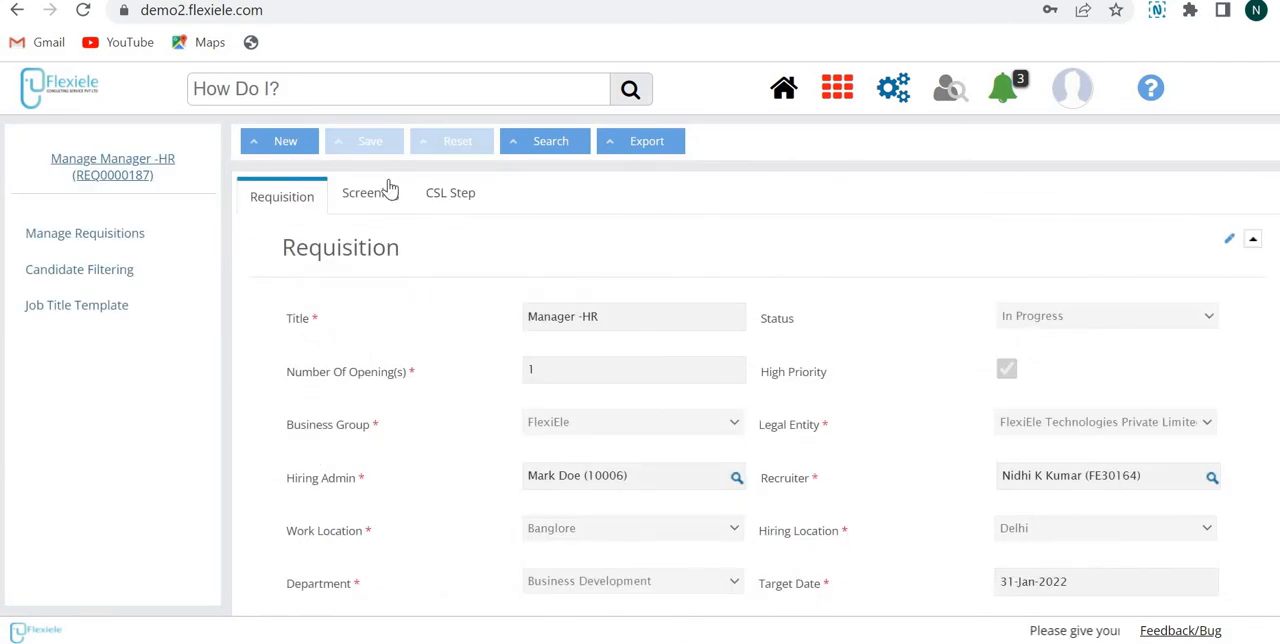
{"action": "left_click", "coordinate": [455, 198]}
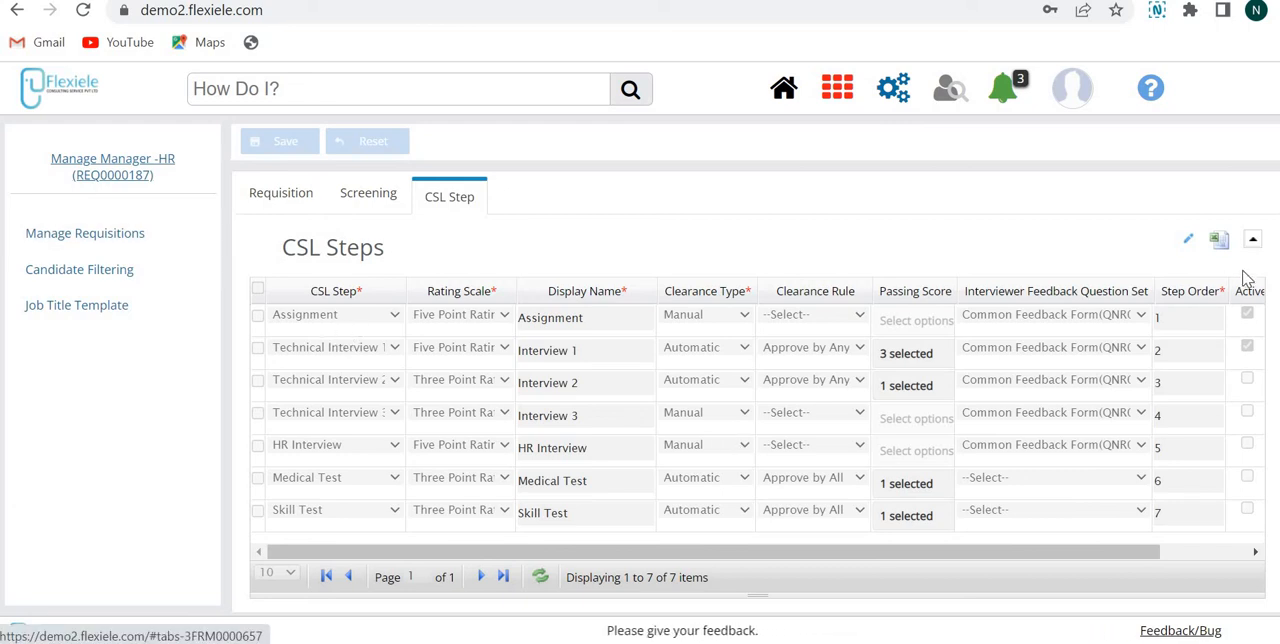
{"action": "left_click", "coordinate": [294, 200]}
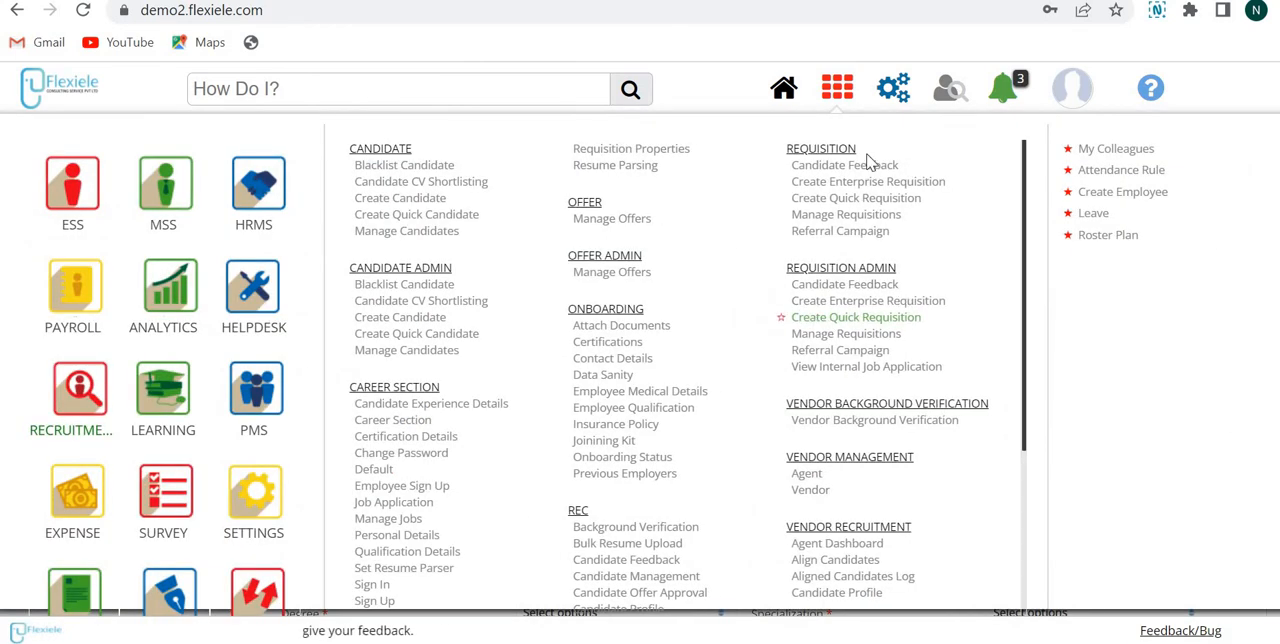
Step: Go back to the quick requisition form and review its hiring, job description, keyword, experience and target background fields
{"action": "left_click", "coordinate": [828, 97]}
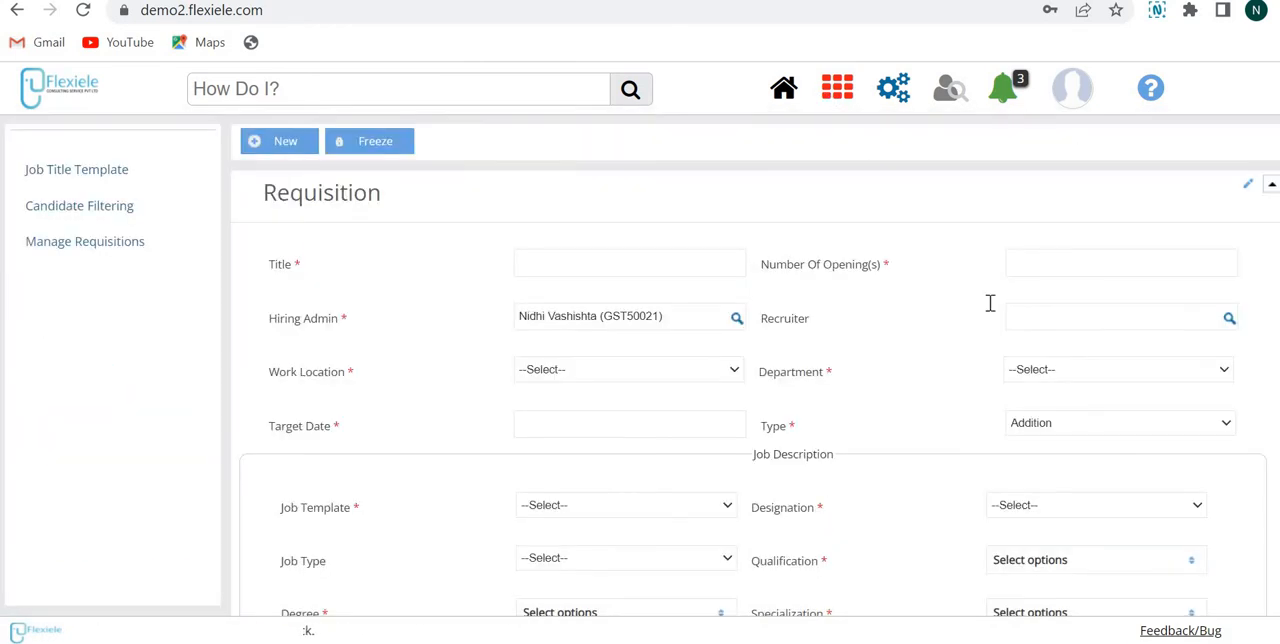
{"action": "scroll", "coordinate": [750, 400], "scroll_direction": "down", "scroll_amount": 4}
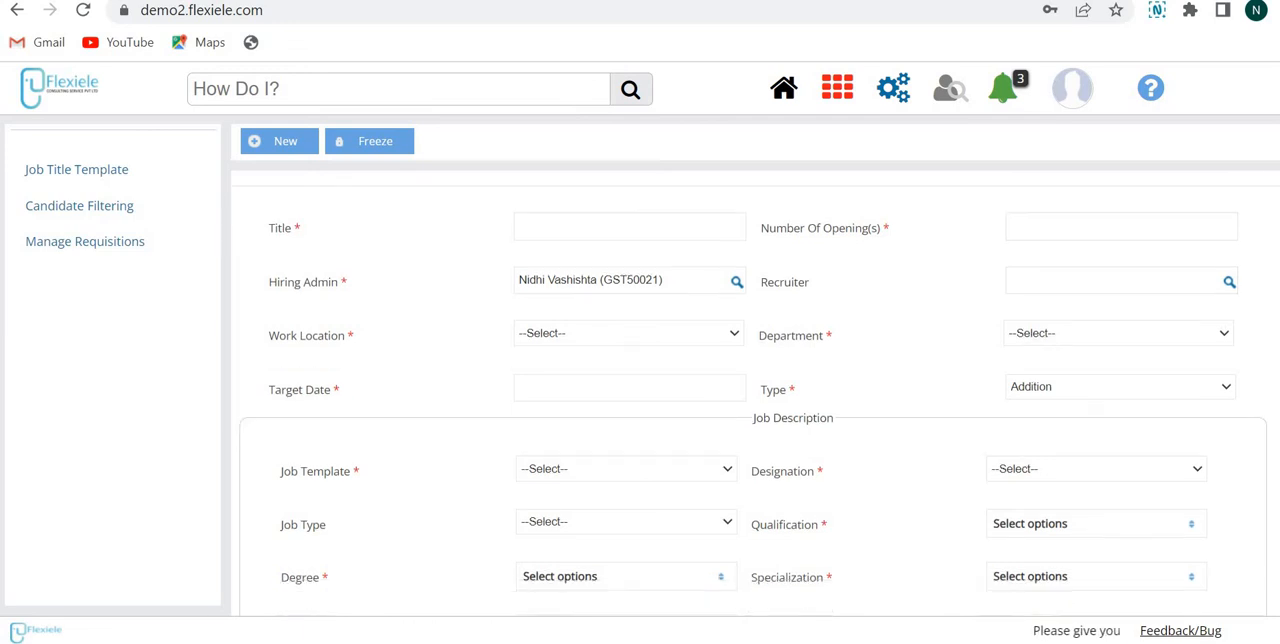
{"action": "scroll", "coordinate": [750, 400], "scroll_direction": "up", "scroll_amount": 2}
{"action": "scroll", "coordinate": [750, 400], "scroll_direction": "up", "scroll_amount": 2}
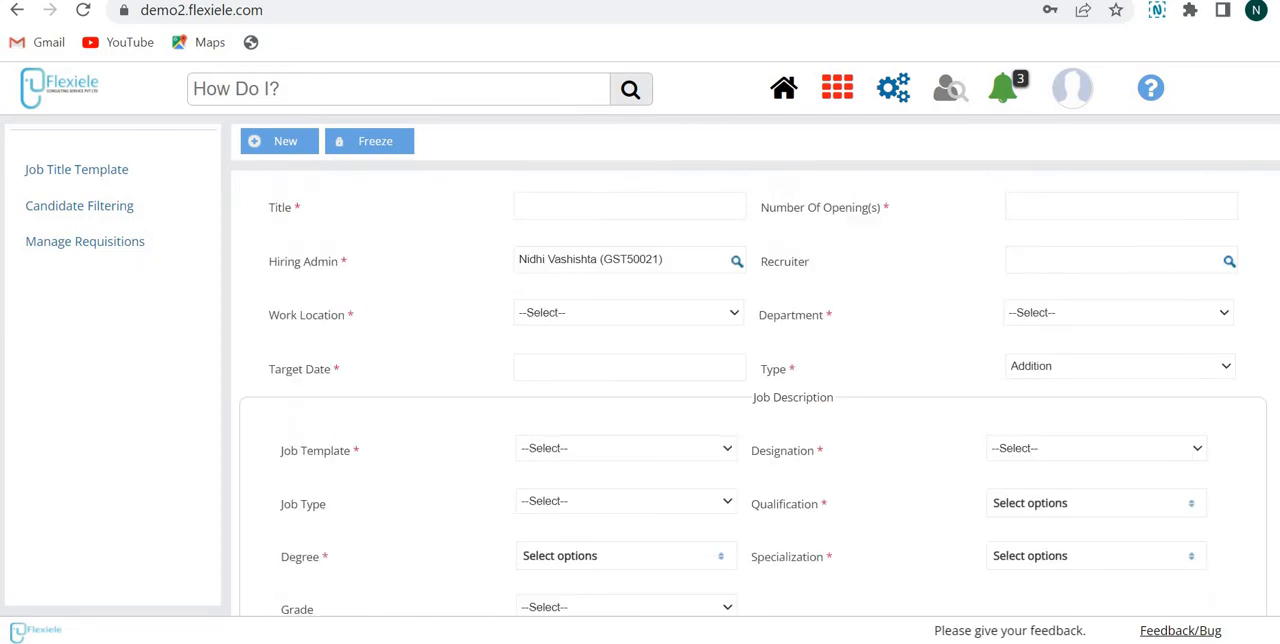
{"action": "scroll", "coordinate": [750, 400], "scroll_direction": "down", "scroll_amount": 4}
{"action": "scroll", "coordinate": [750, 400], "scroll_direction": "down", "scroll_amount": 1}
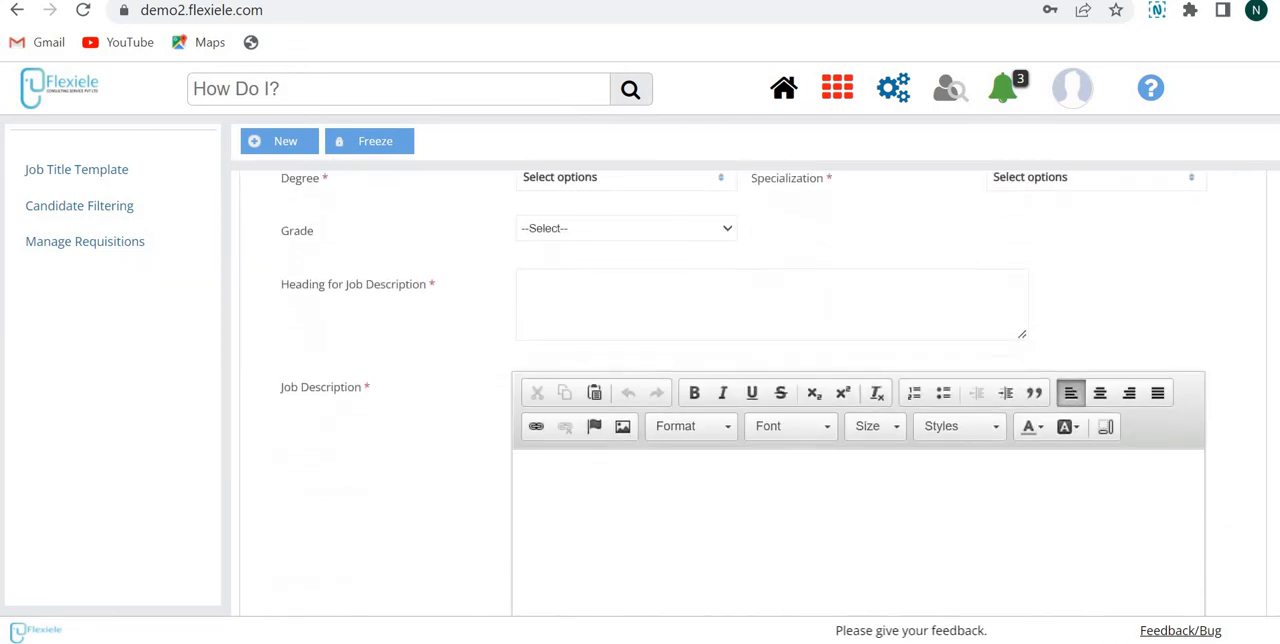
{"action": "scroll", "coordinate": [750, 400], "scroll_direction": "down", "scroll_amount": 5}
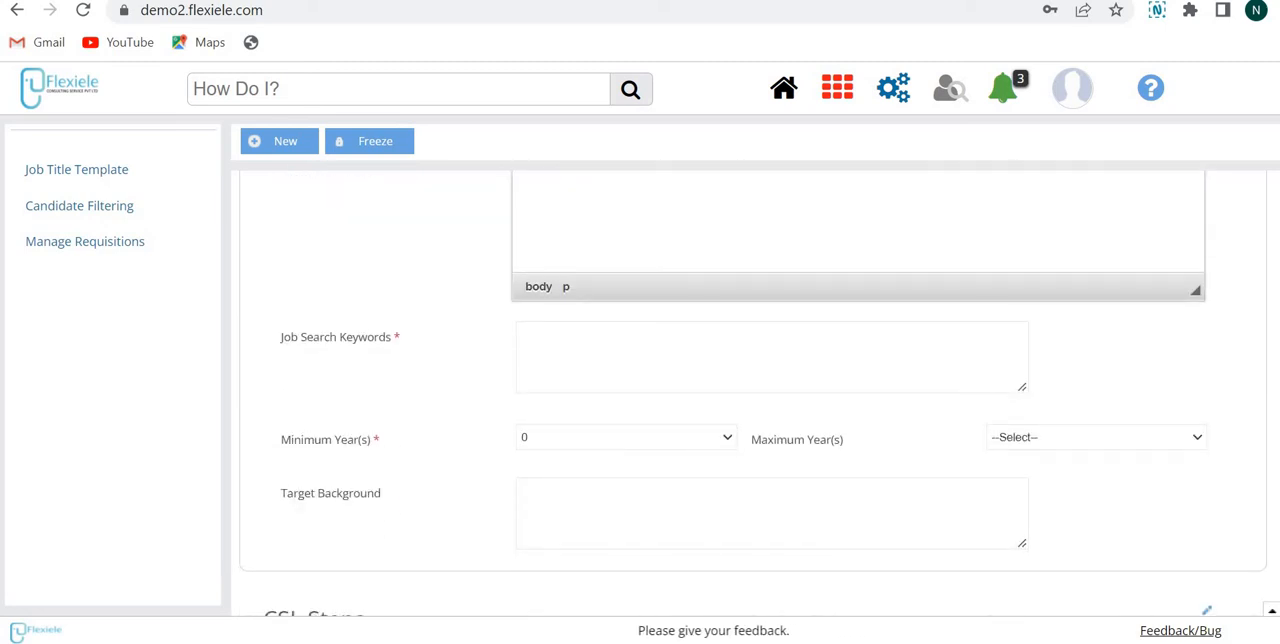
{"action": "scroll", "coordinate": [750, 400], "scroll_direction": "up", "scroll_amount": 1}
{"action": "scroll", "coordinate": [750, 400], "scroll_direction": "down", "scroll_amount": 4}
{"action": "scroll", "coordinate": [750, 400], "scroll_direction": "up", "scroll_amount": 10}
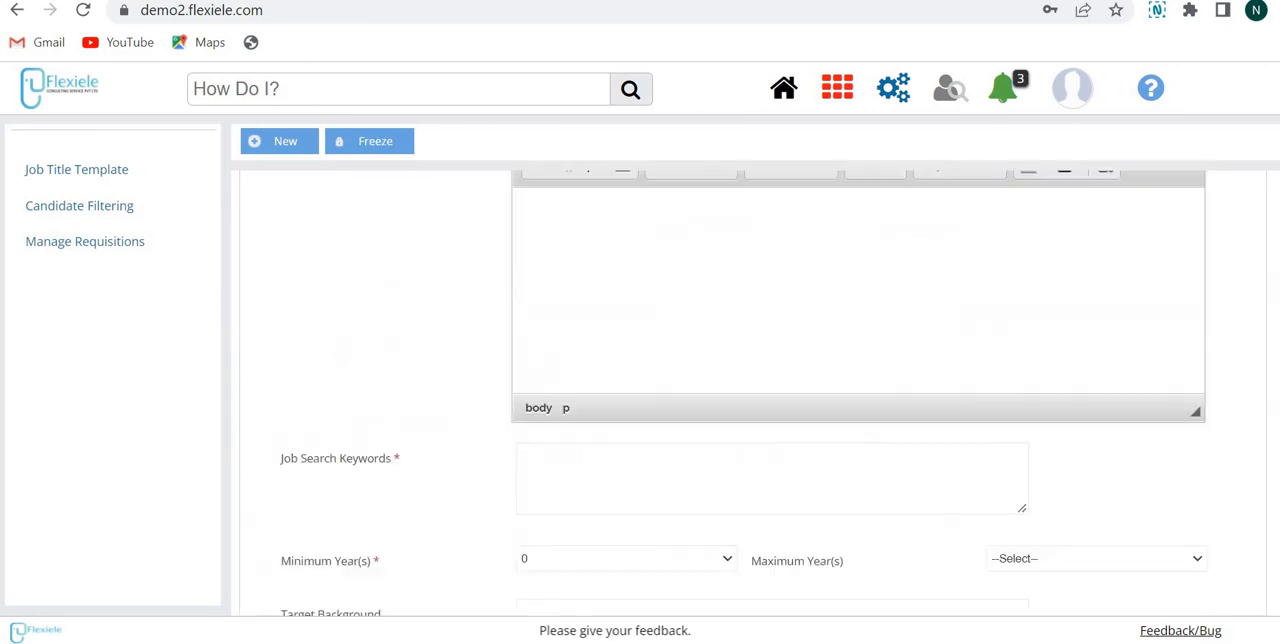
Step: Examine the CSL Steps table of the quick requisition form, including the step order, active and attachments columns
{"action": "scroll", "coordinate": [1068, 374], "scroll_direction": "down", "scroll_amount": 10}
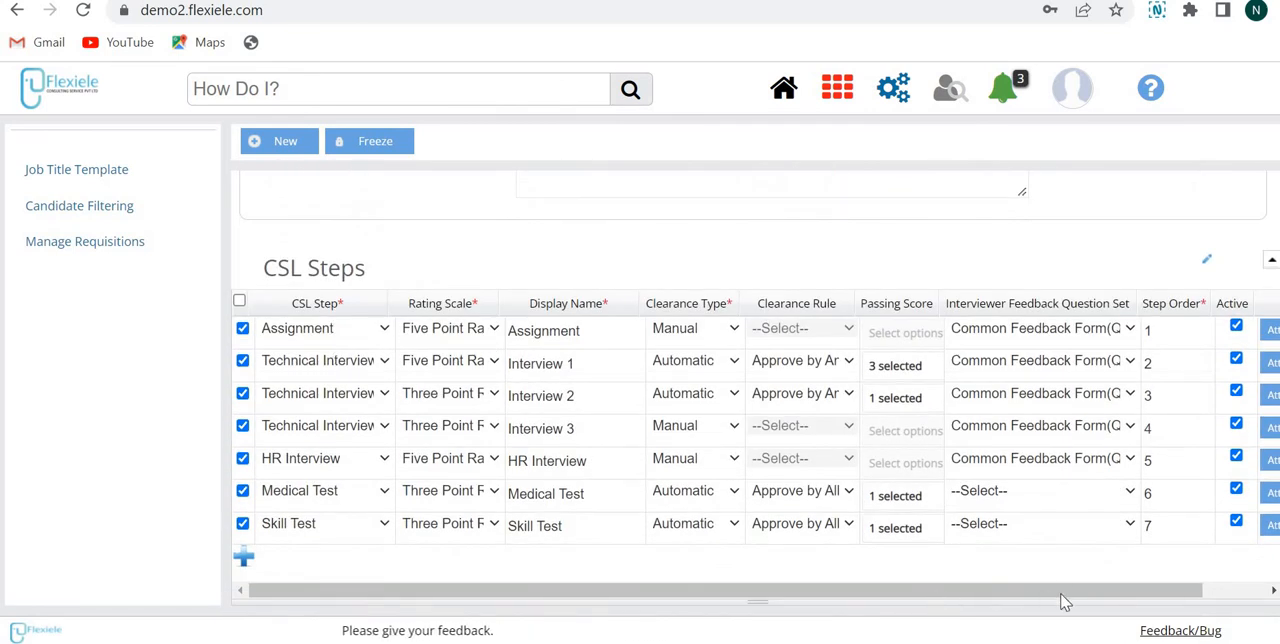
{"action": "scroll", "coordinate": [1066, 600], "scroll_direction": "right", "scroll_amount": 1}
{"action": "scroll", "coordinate": [1066, 600], "scroll_direction": "right", "scroll_amount": 3}
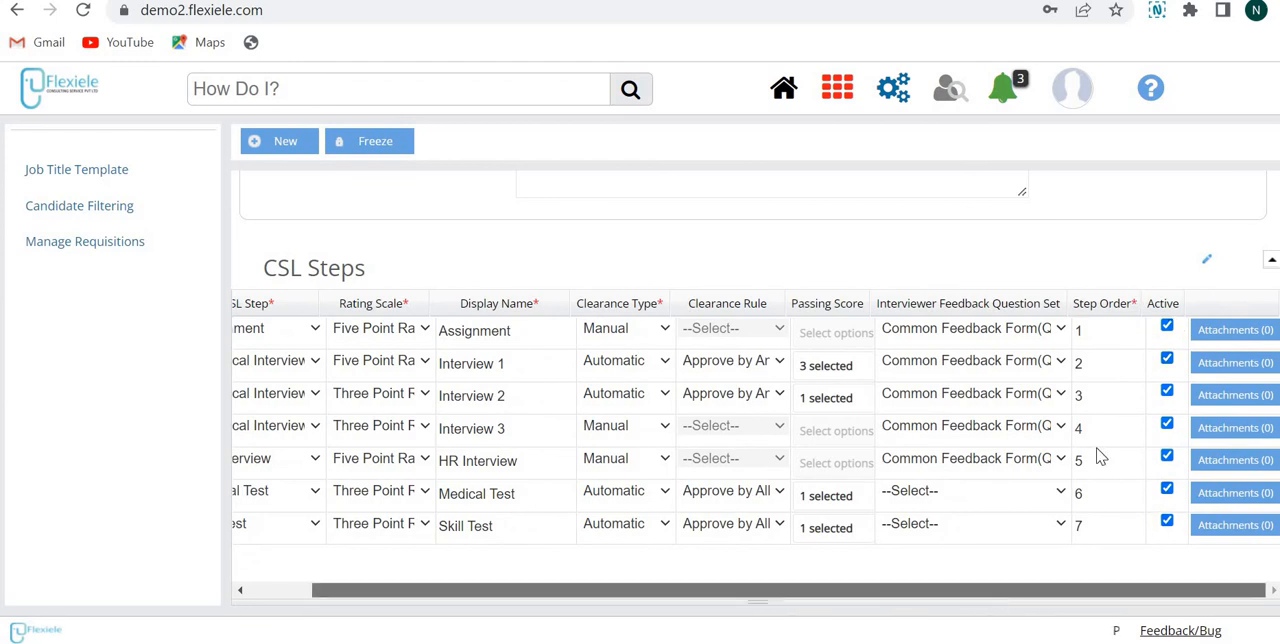
{"action": "scroll", "coordinate": [1100, 450], "scroll_direction": "left", "scroll_amount": 4}
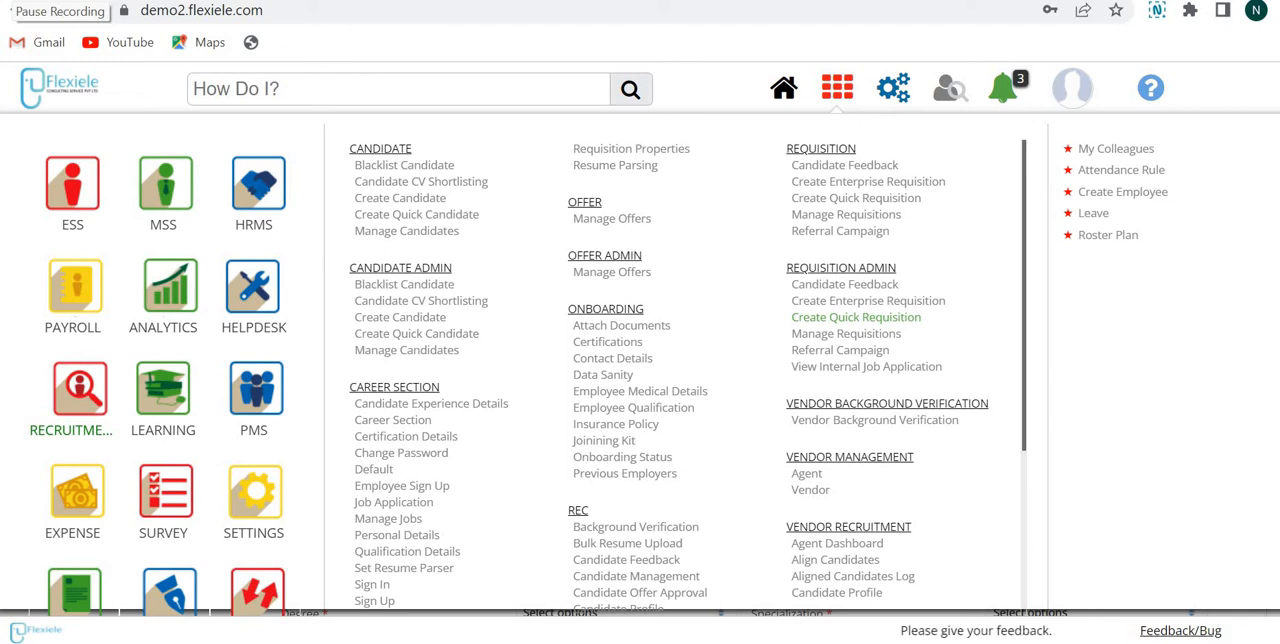
Step: Open Manage Requisitions under Requisition Admin and review the list's recruiter, raised by, status and candidate columns
{"action": "left_click", "coordinate": [845, 337]}
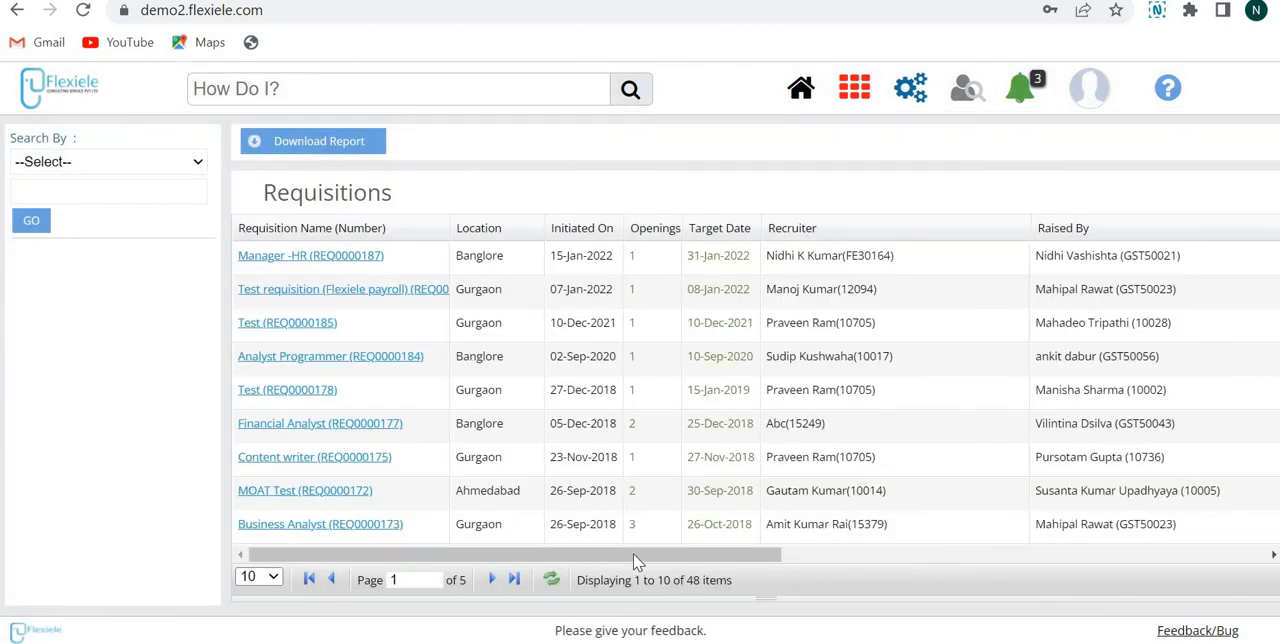
{"action": "left_click_drag", "start_coordinate": [633, 555], "coordinate": [351, 247]}
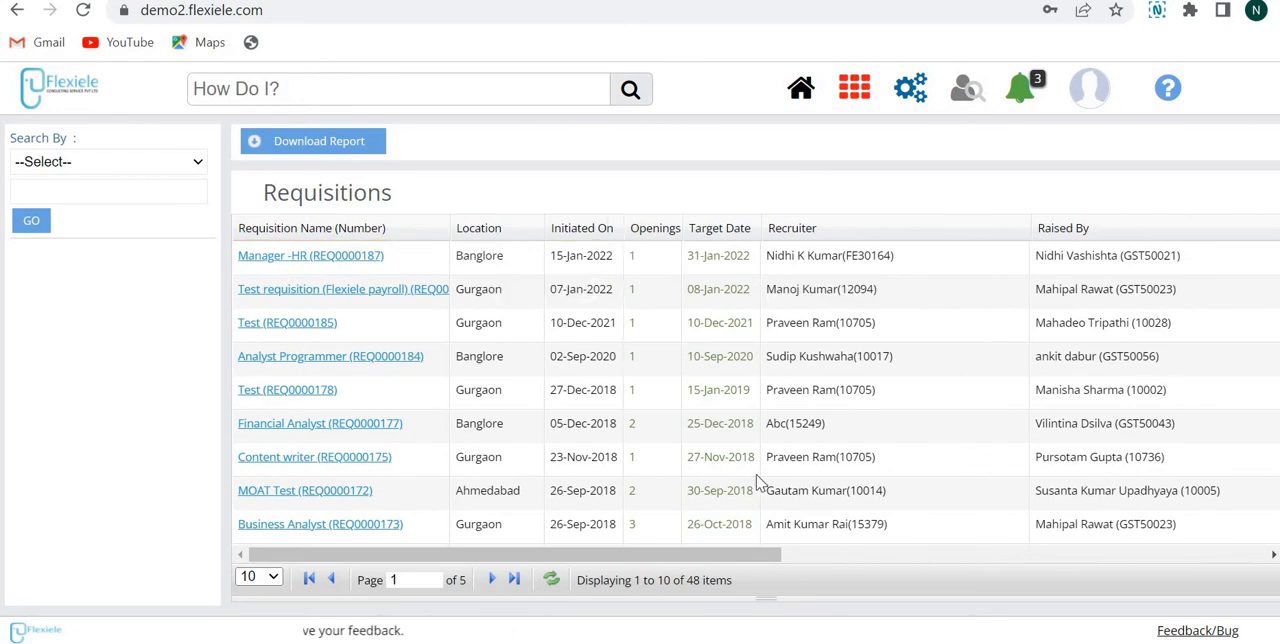
{"action": "scroll", "coordinate": [922, 316], "scroll_direction": "right", "scroll_amount": 3}
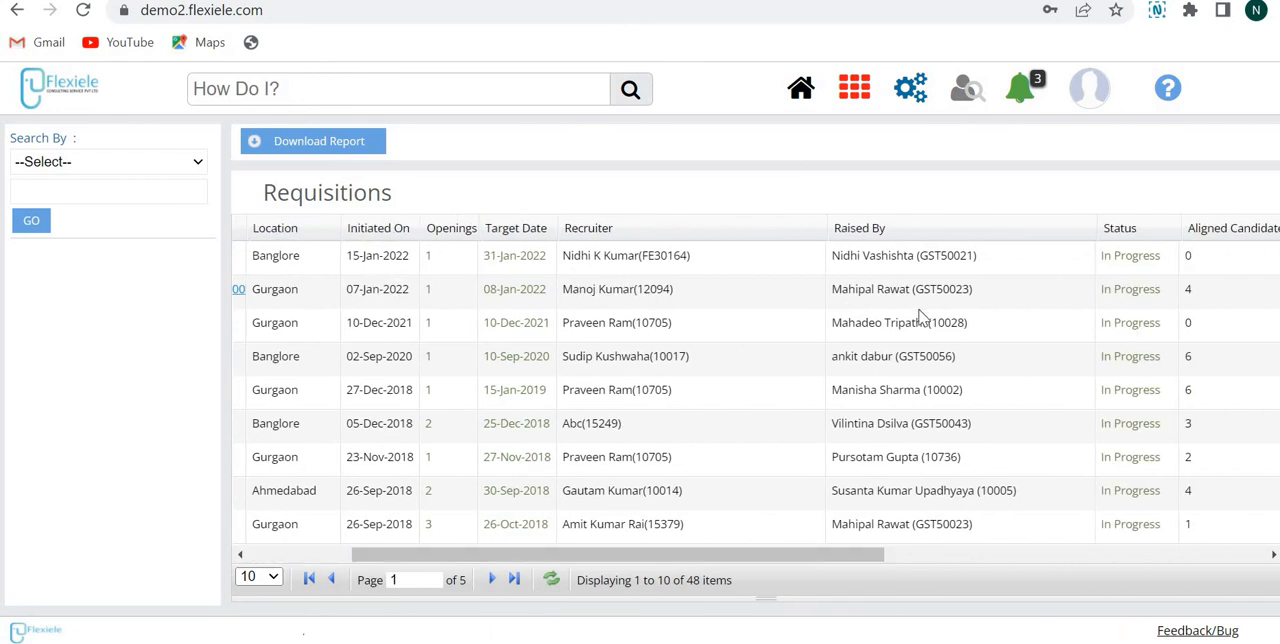
{"action": "left_click_drag", "start_coordinate": [778, 556], "coordinate": [871, 557]}
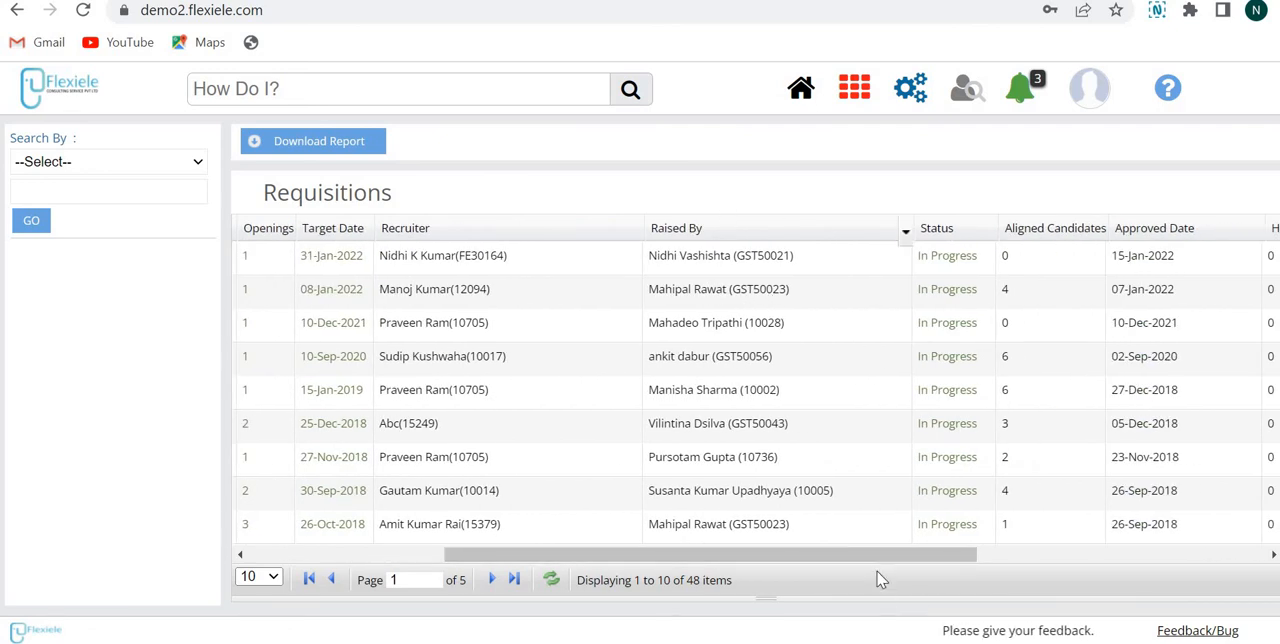
{"action": "scroll", "coordinate": [725, 235], "scroll_direction": "right", "scroll_amount": 3}
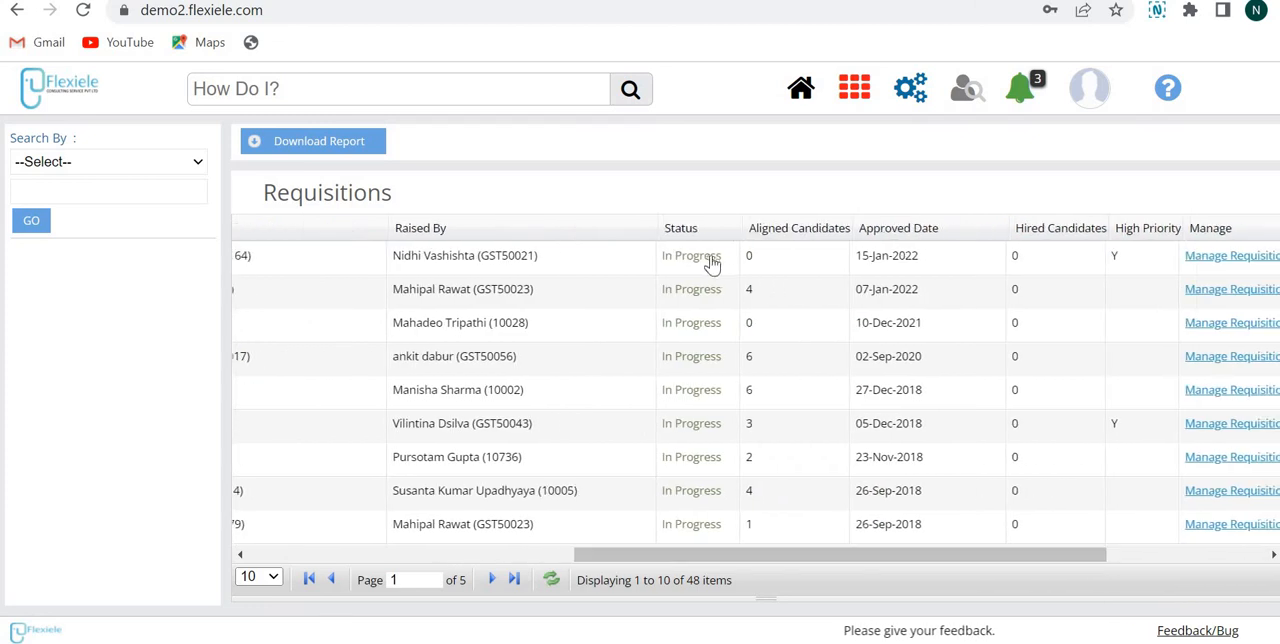
Step: Select the Manager -HR requisition and examine its manage, freeze/un-freeze and posting/sharing options and requisition detail link
{"action": "left_click", "coordinate": [707, 257]}
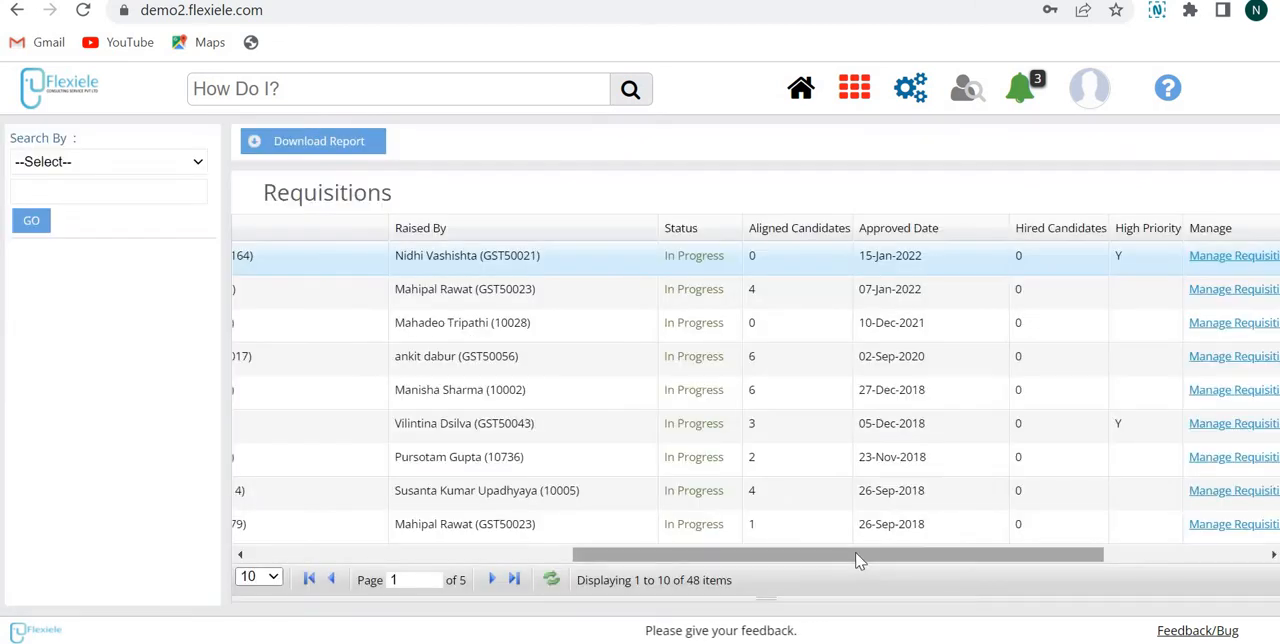
{"action": "left_click_drag", "start_coordinate": [857, 554], "coordinate": [995, 570]}
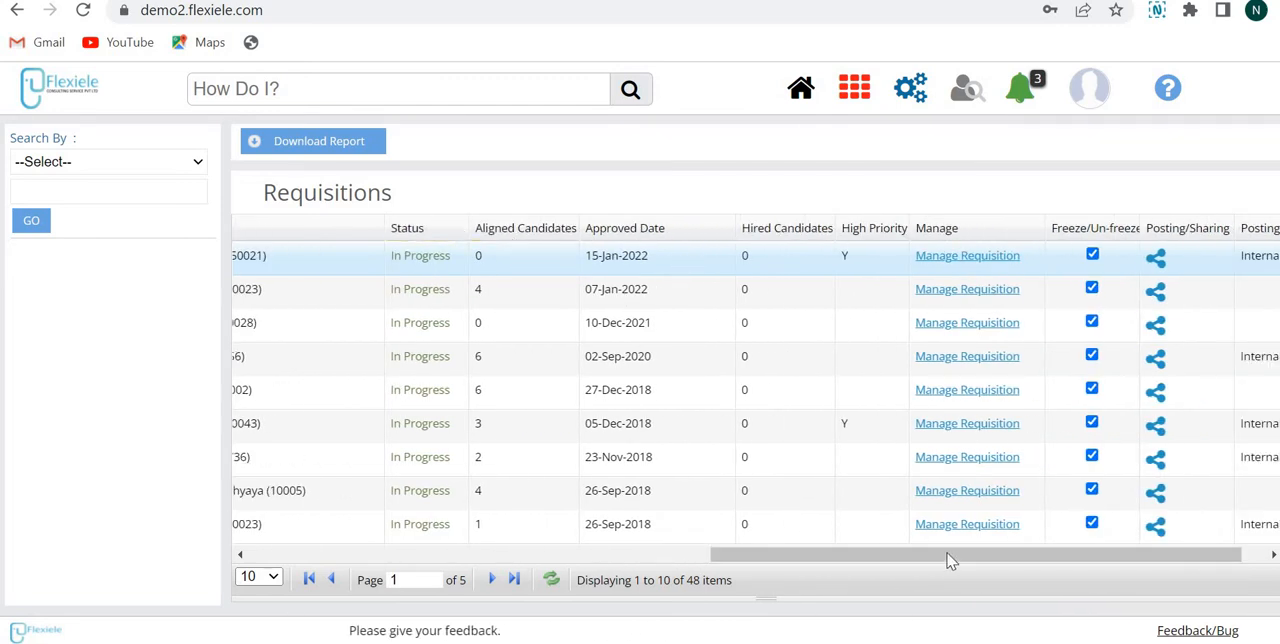
{"action": "left_click_drag", "start_coordinate": [941, 554], "coordinate": [967, 554]}
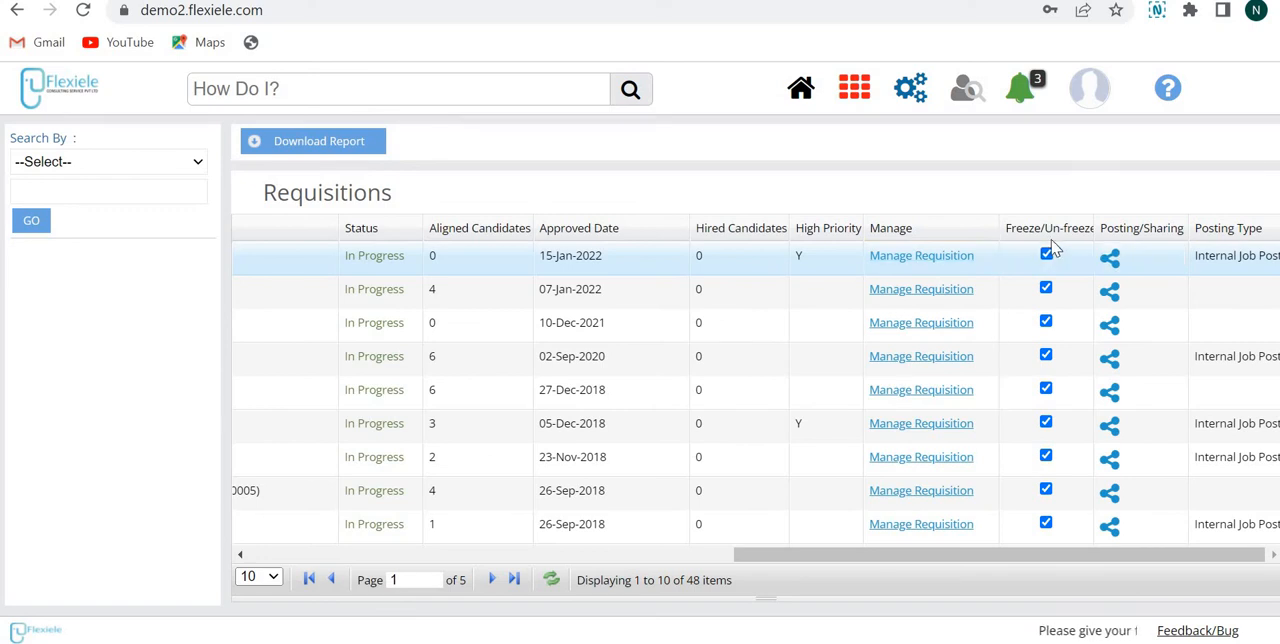
{"action": "left_click", "coordinate": [1110, 258]}
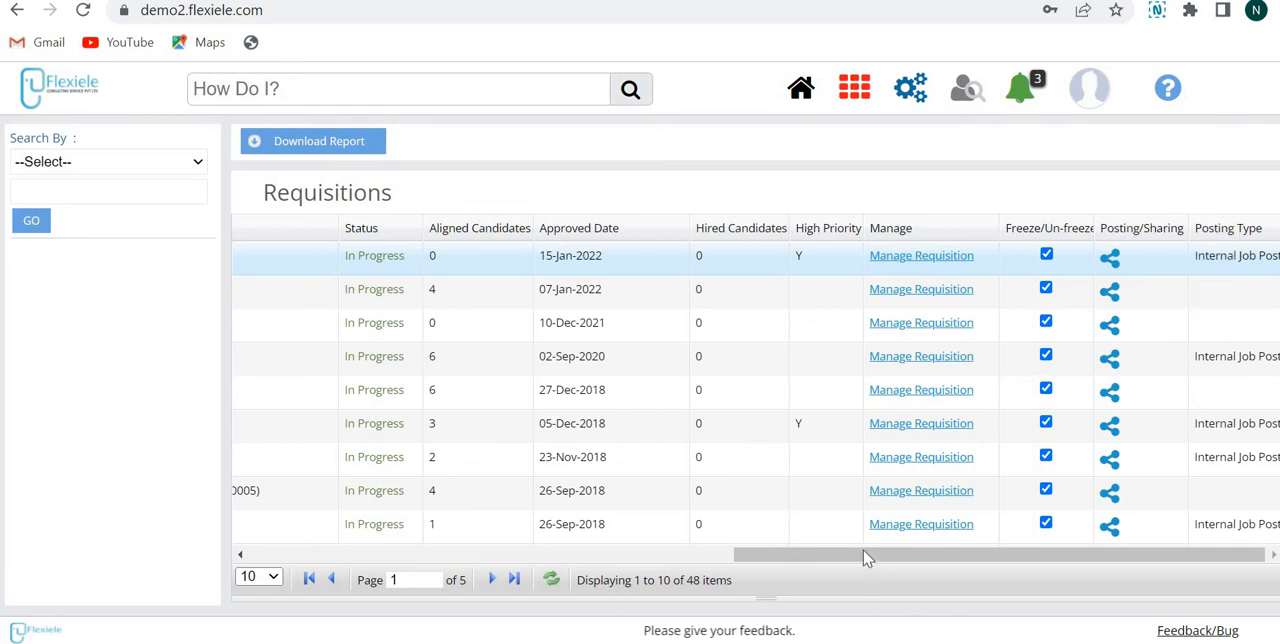
{"action": "left_click_drag", "start_coordinate": [527, 598], "coordinate": [342, 590]}
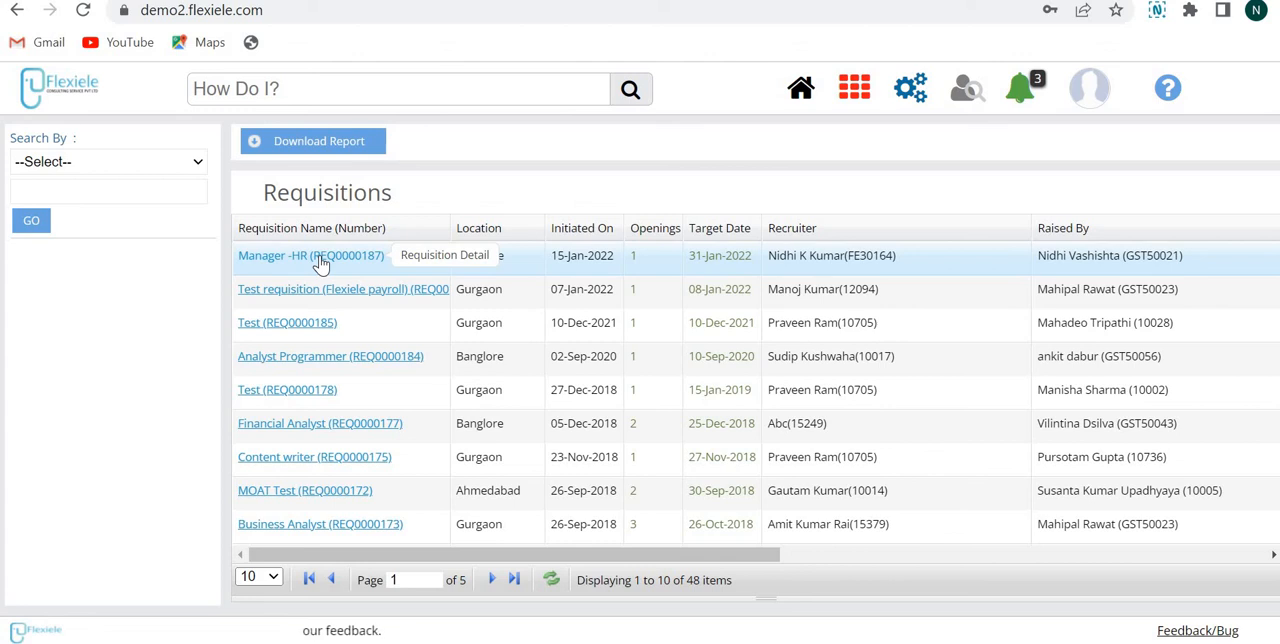
{"action": "scroll", "coordinate": [700, 400], "scroll_direction": "right", "scroll_amount": 10}
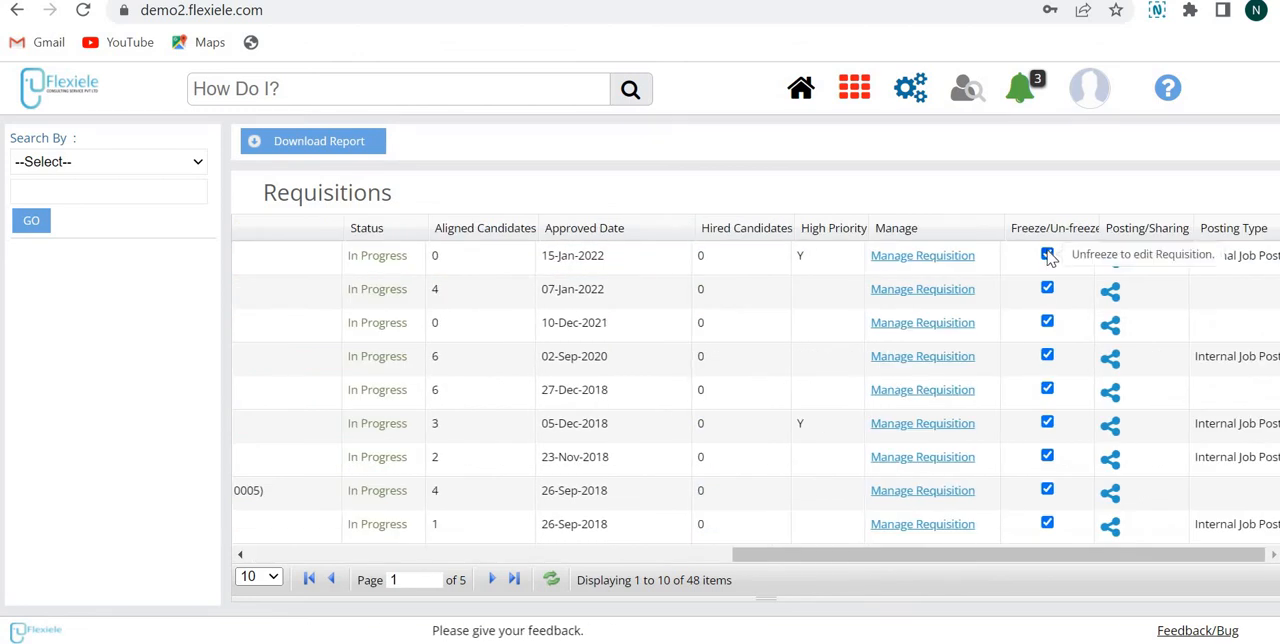
Step: Unfreeze the Manager -HR requisition, review its editable requisition and job description details, and return to the requisitions list
{"action": "left_click", "coordinate": [1047, 255]}
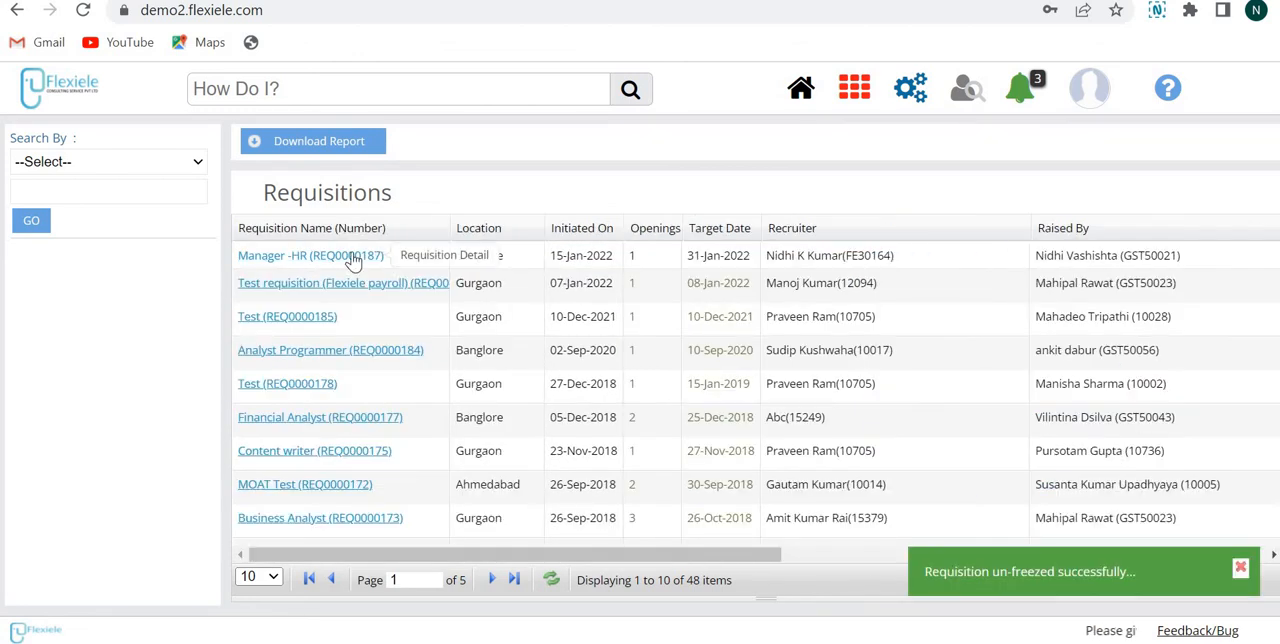
{"action": "left_click", "coordinate": [355, 257]}
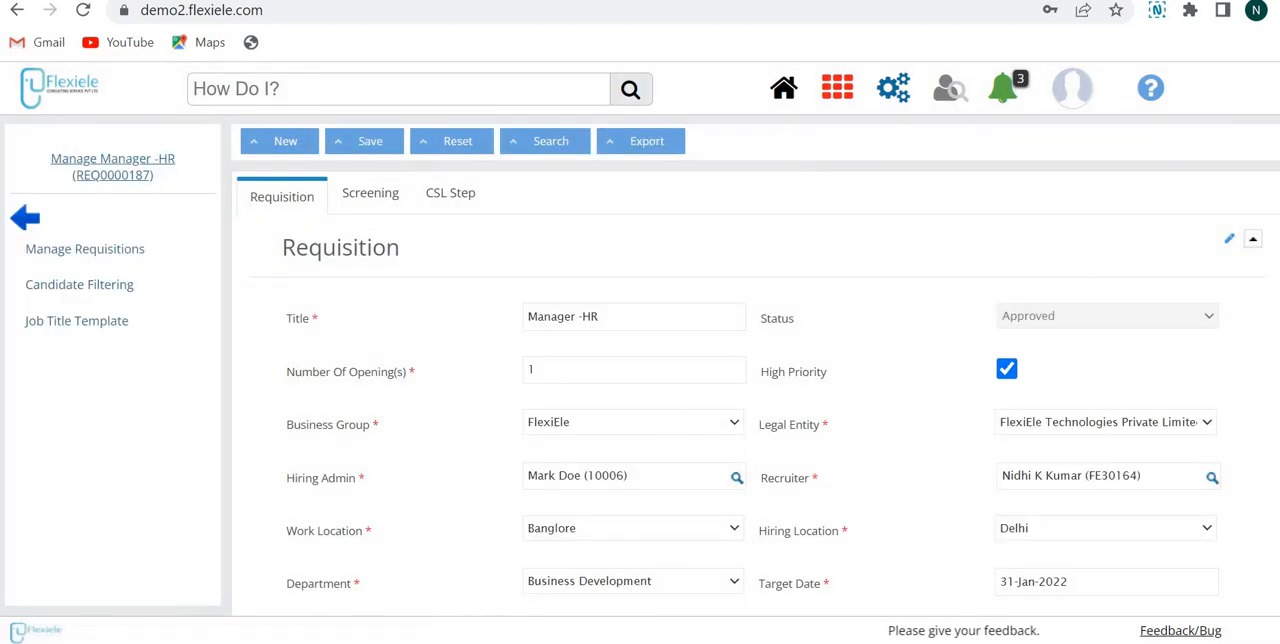
{"action": "scroll", "coordinate": [740, 400], "scroll_direction": "down", "scroll_amount": 15}
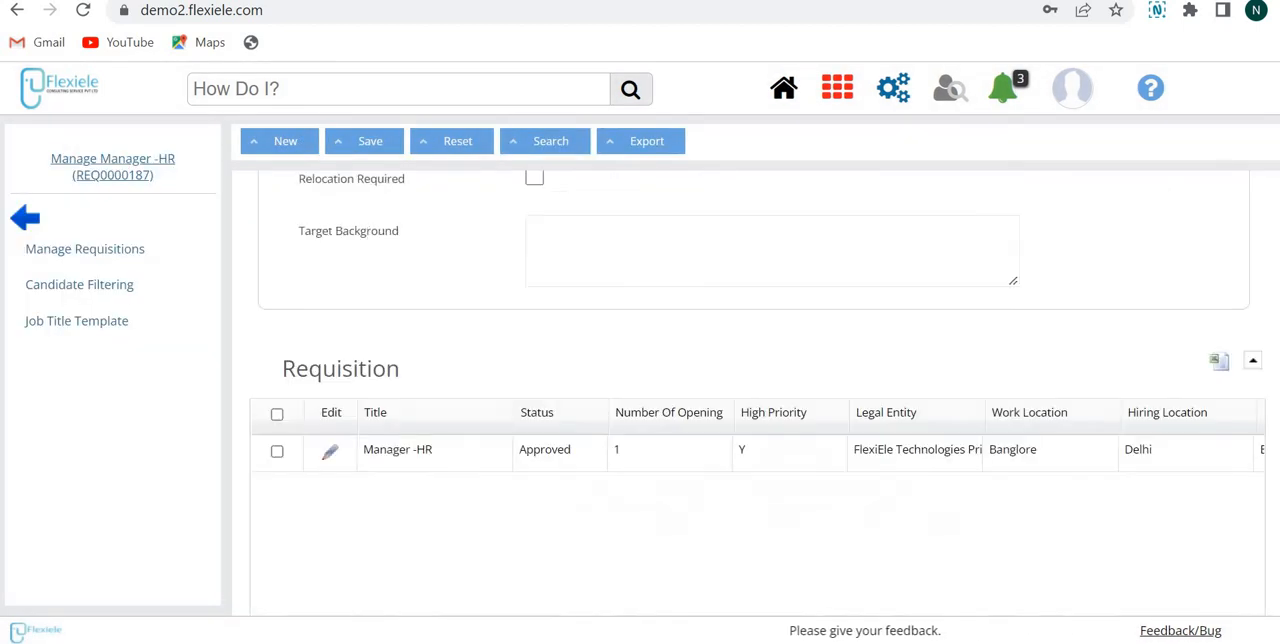
{"action": "scroll", "coordinate": [740, 400], "scroll_direction": "up", "scroll_amount": 5}
{"action": "scroll", "coordinate": [740, 400], "scroll_direction": "up", "scroll_amount": 5}
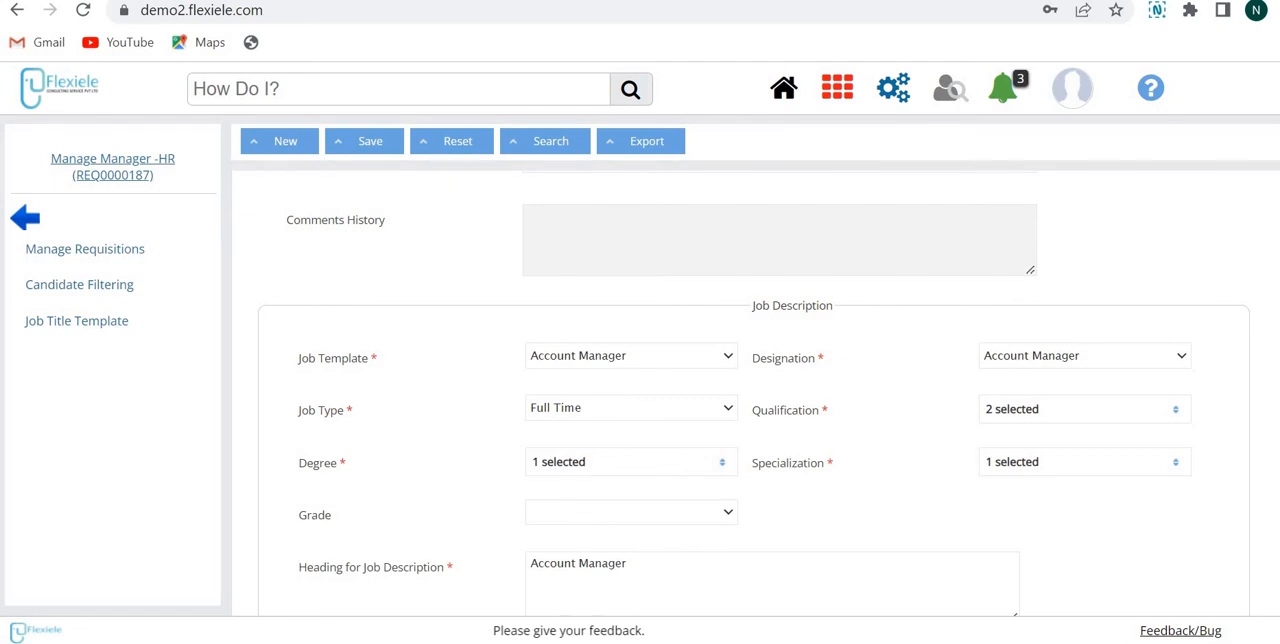
{"action": "scroll", "coordinate": [740, 400], "scroll_direction": "up", "scroll_amount": 7}
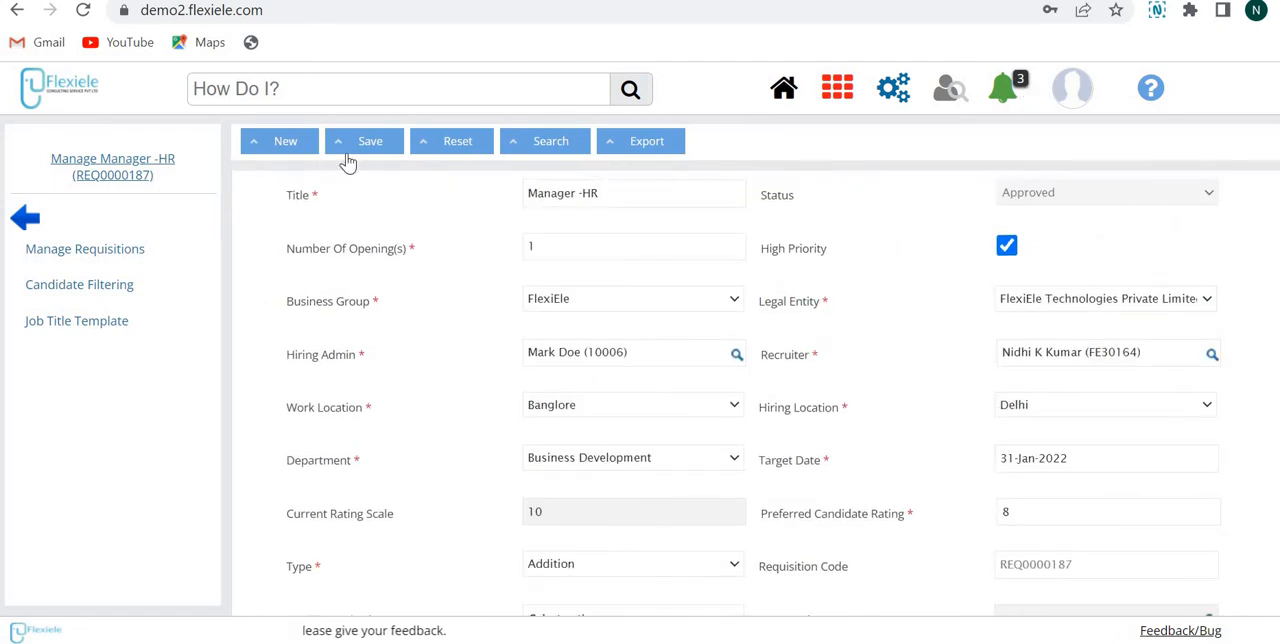
{"action": "left_click", "coordinate": [25, 220]}
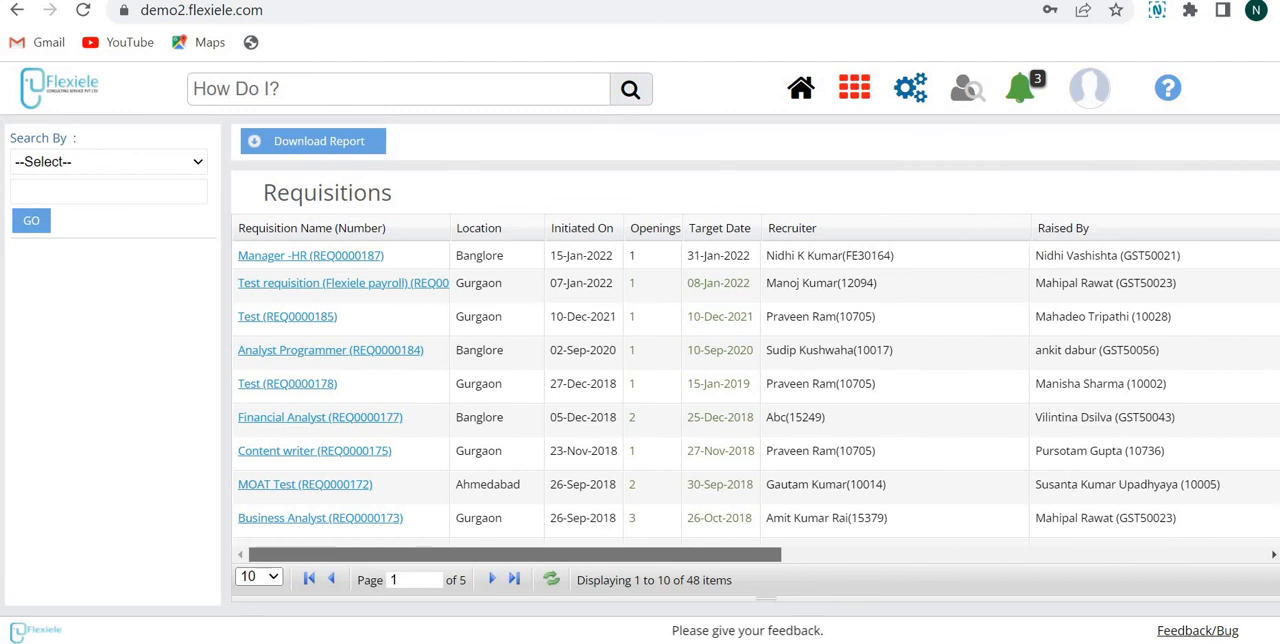
Step: Freeze the Manager -HR requisition again, check its locked detail form, and return to the requisitions list
{"action": "left_click", "coordinate": [894, 556]}
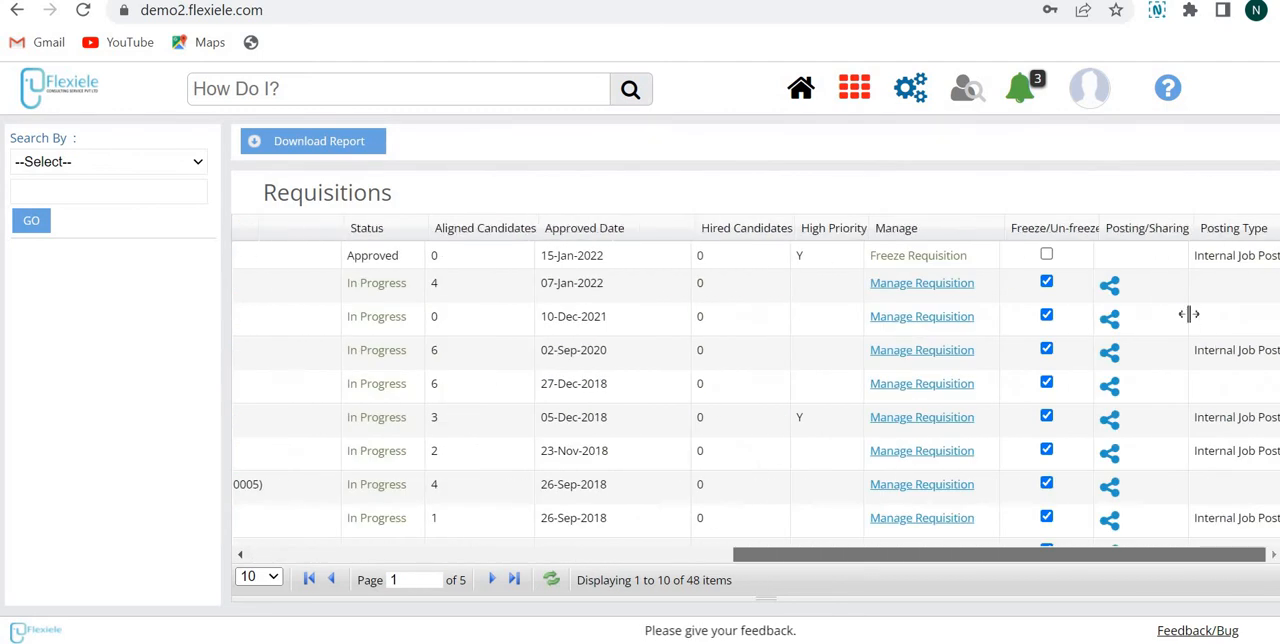
{"action": "left_click", "coordinate": [1047, 256]}
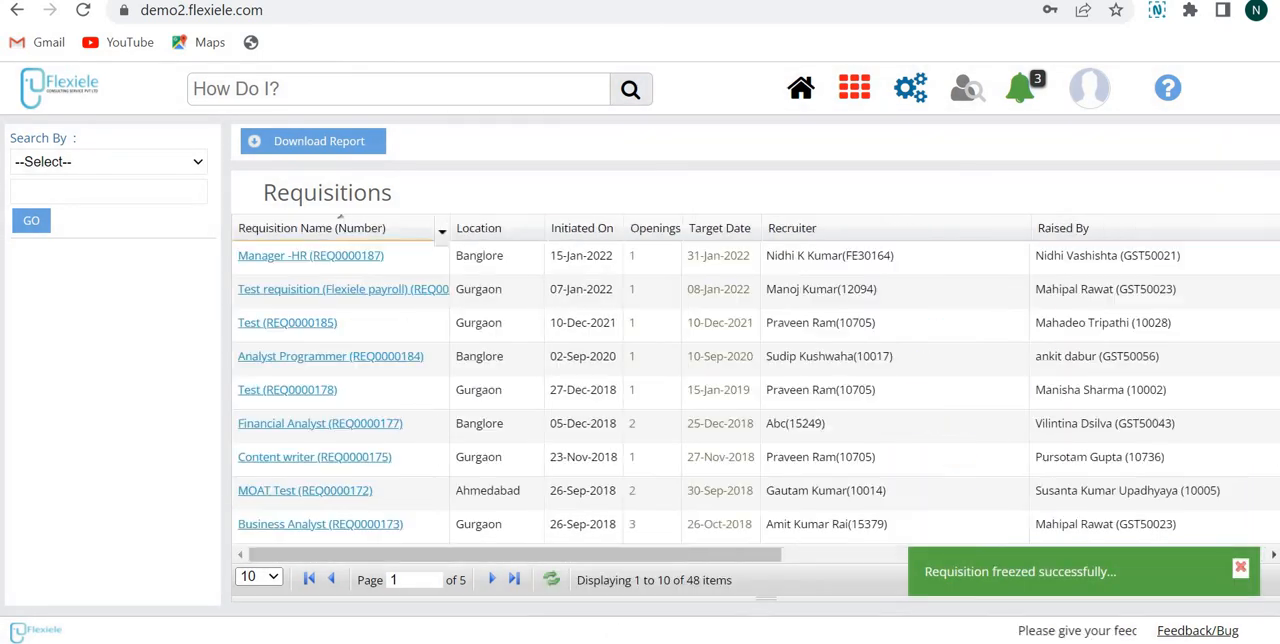
{"action": "left_click", "coordinate": [284, 258]}
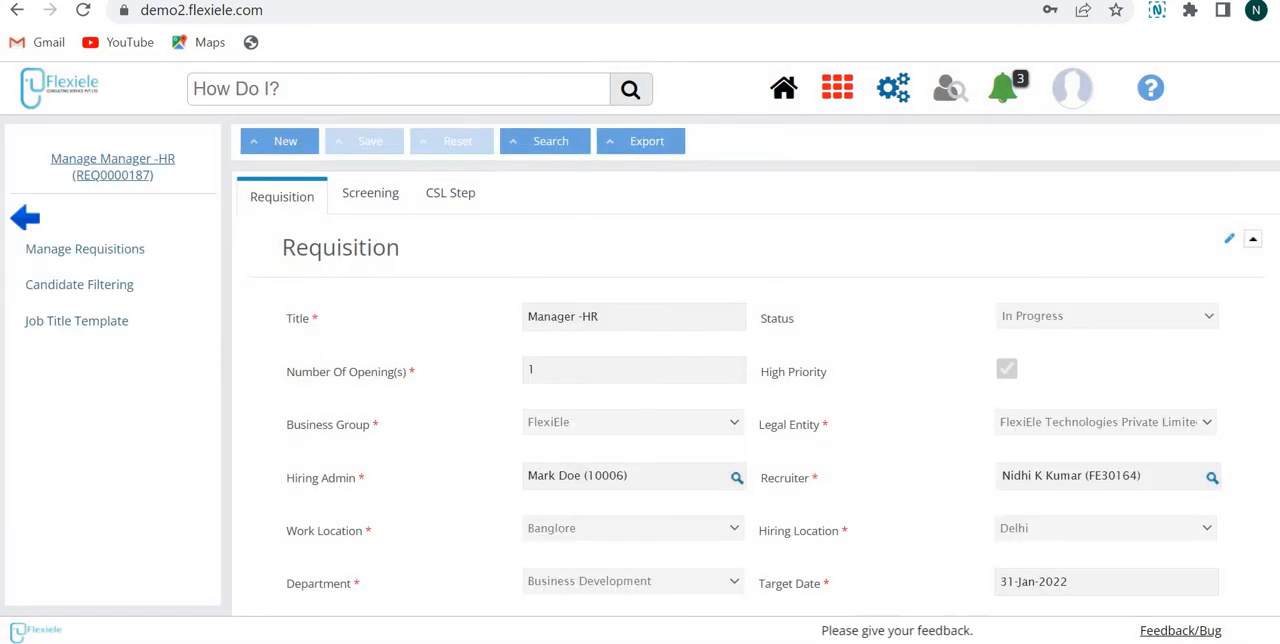
{"action": "scroll", "coordinate": [750, 400], "scroll_direction": "down", "scroll_amount": 10}
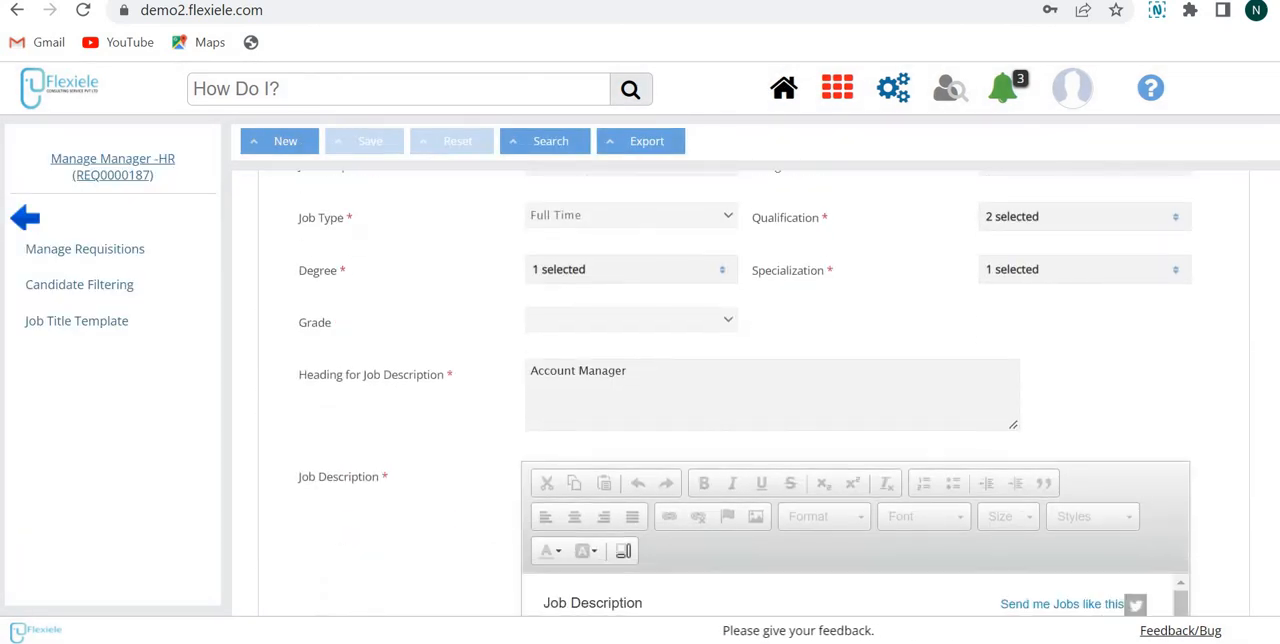
{"action": "scroll", "coordinate": [750, 400], "scroll_direction": "down", "scroll_amount": 10}
{"action": "scroll", "coordinate": [750, 400], "scroll_direction": "up", "scroll_amount": 10}
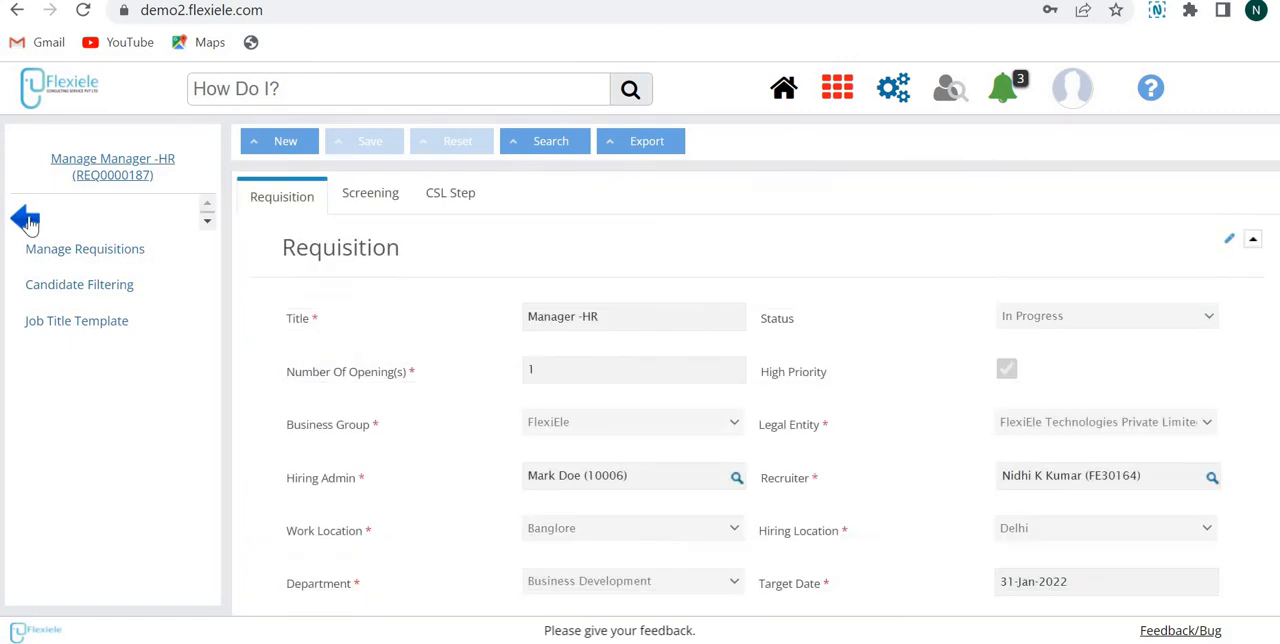
{"action": "left_click", "coordinate": [33, 222]}
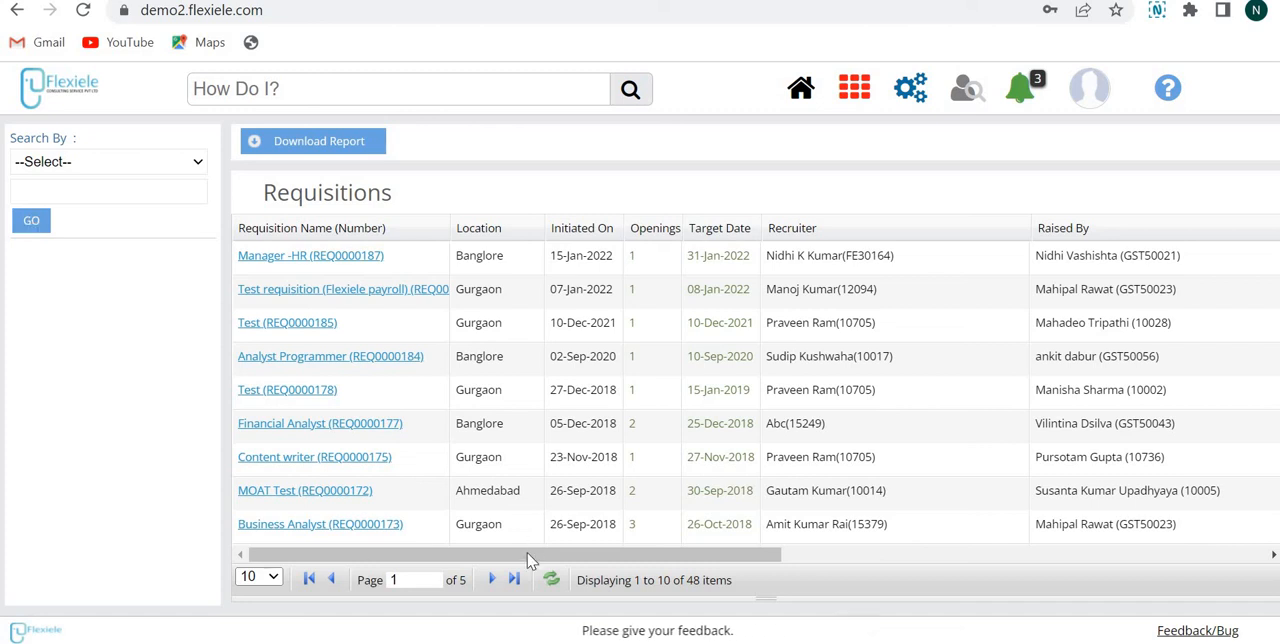
Step: Open Manage Posting for the Manager -HR requisition and run the Post action on its posting grid
{"action": "left_click_drag", "start_coordinate": [533, 556], "coordinate": [1015, 556]}
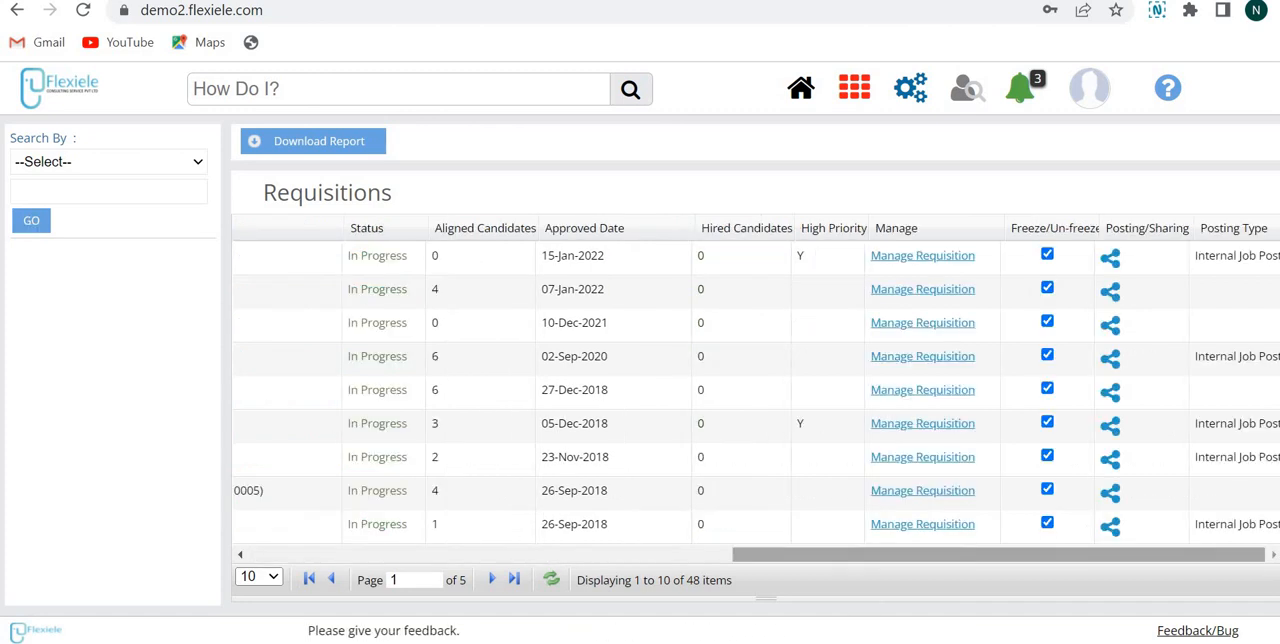
{"action": "left_click", "coordinate": [1112, 258]}
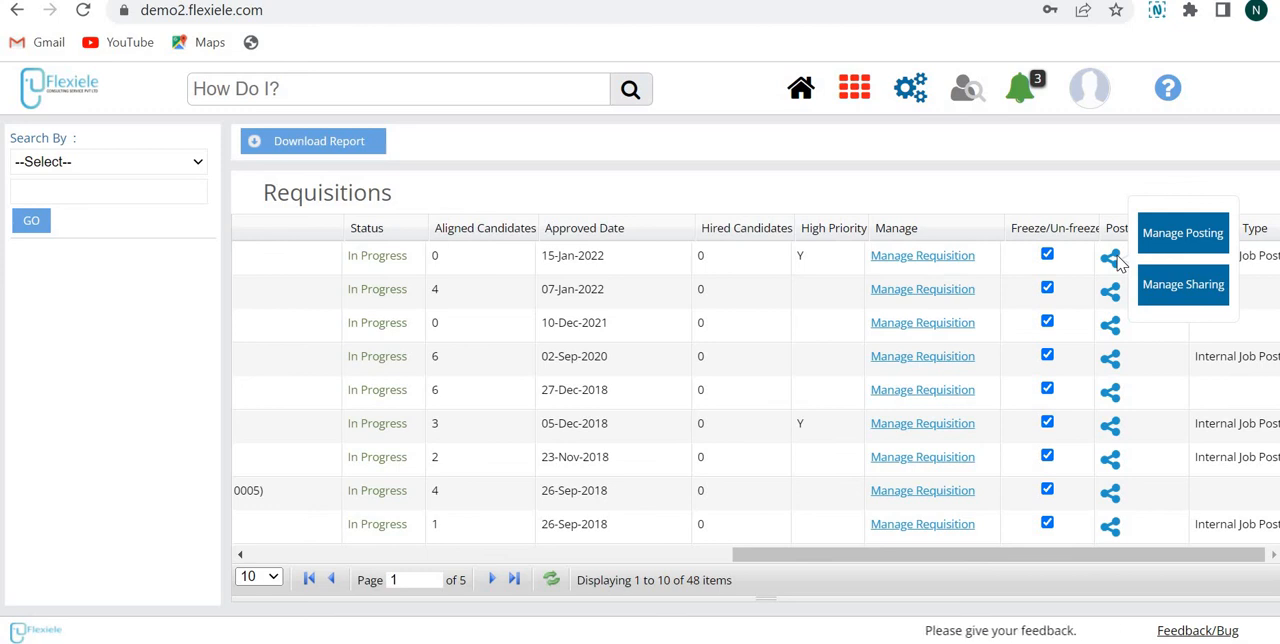
{"action": "left_click", "coordinate": [1177, 238]}
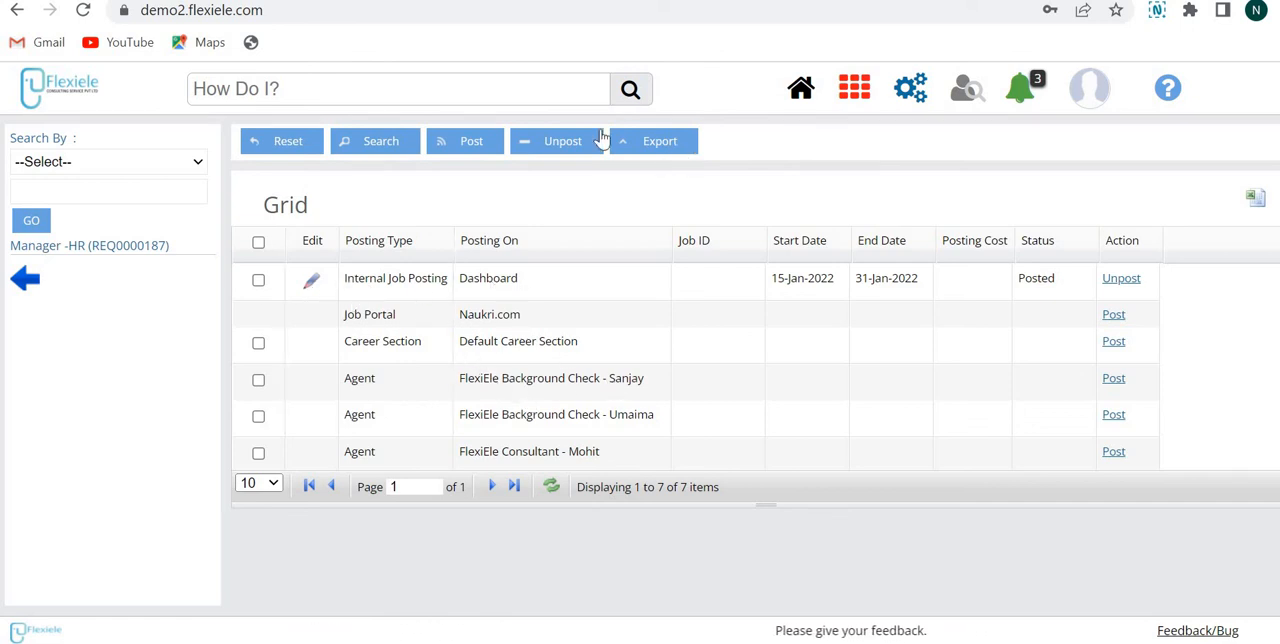
{"action": "left_click", "coordinate": [467, 146]}
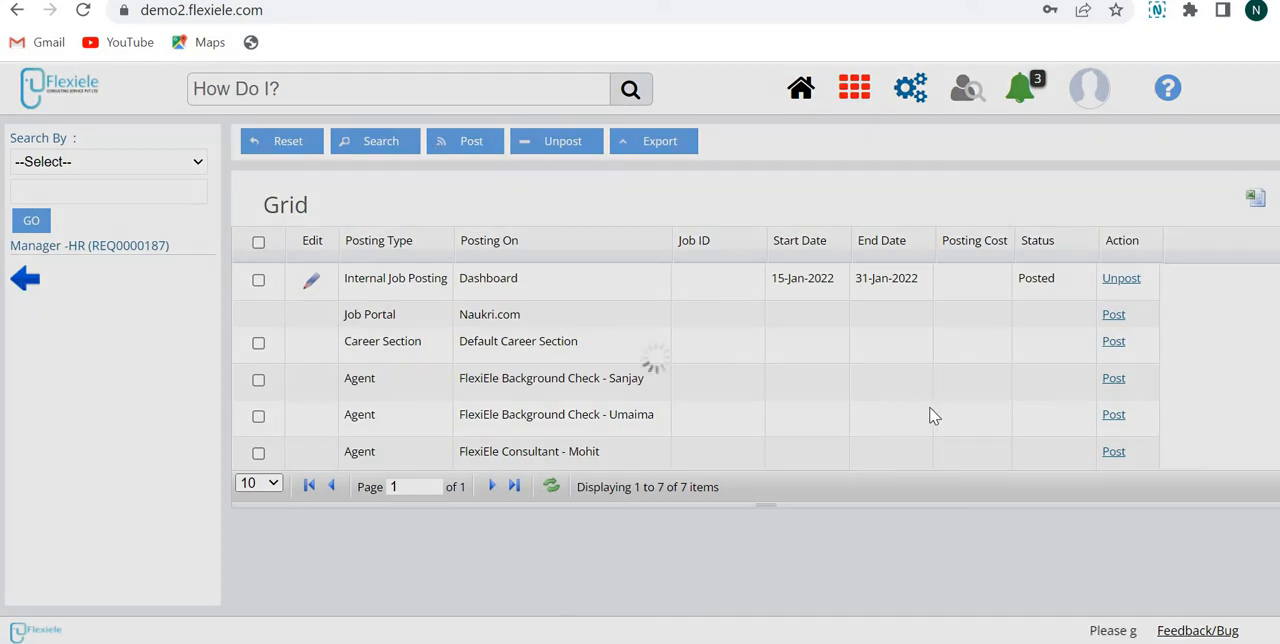